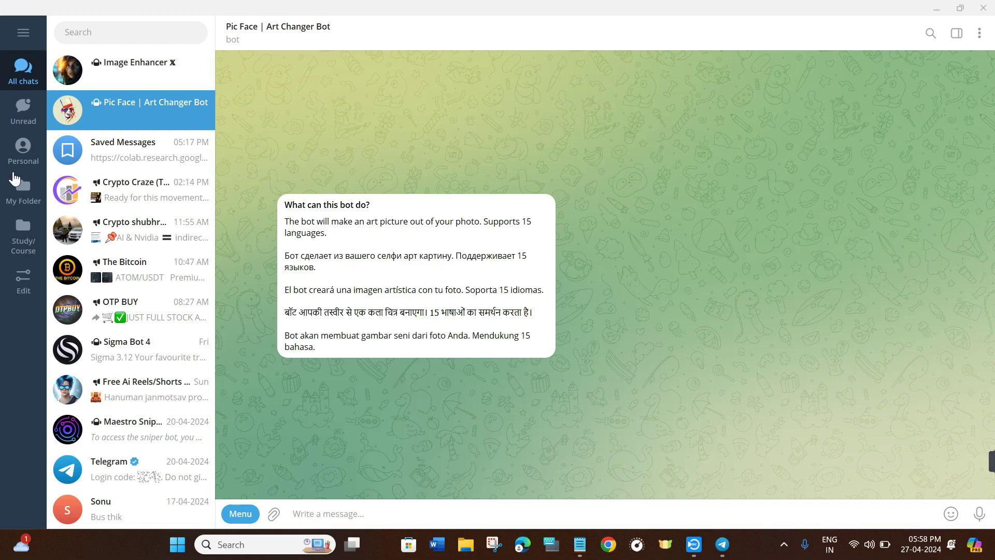
Step: Search 'picfacer', open the Pic Face | Art Changer Bot chat and show its commands
left_click(147, 39)
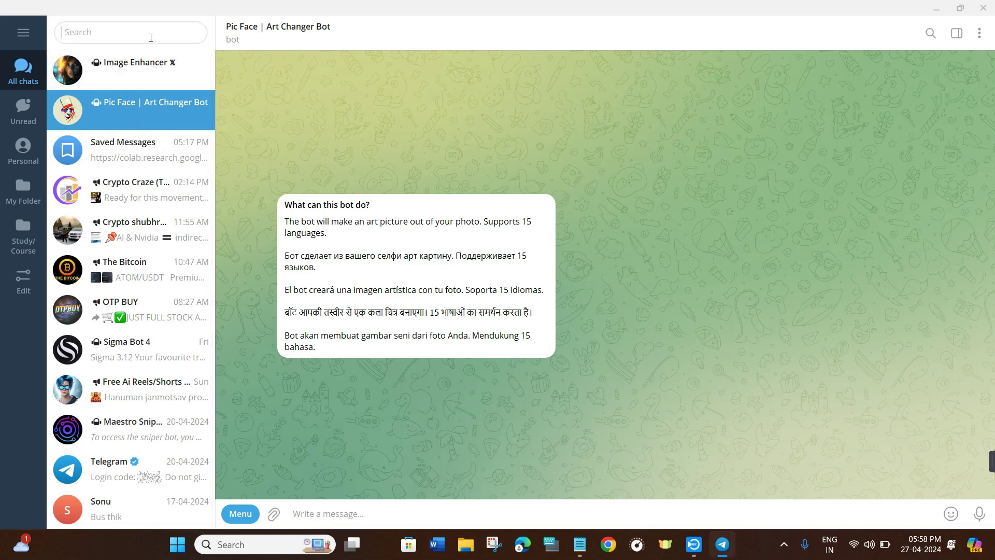
type("picfacer")
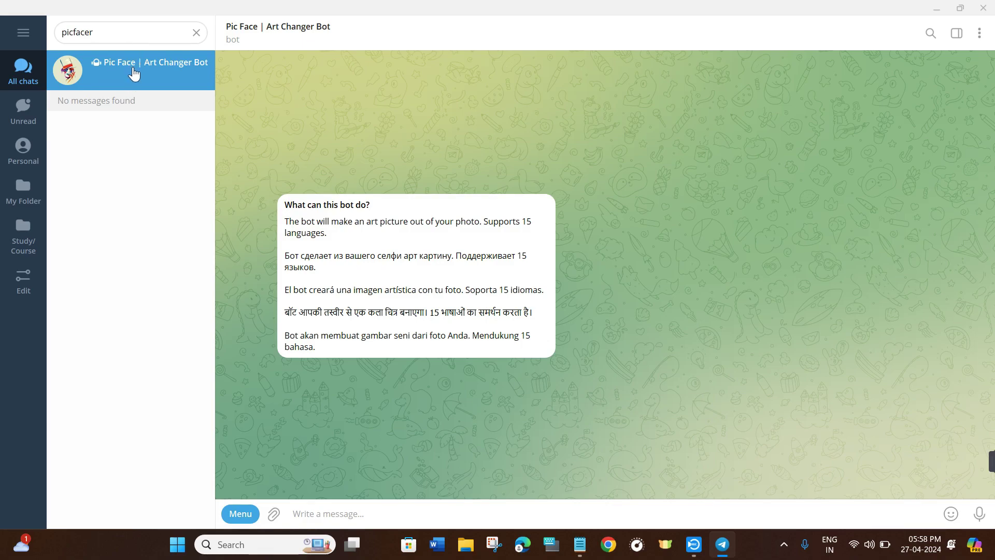
left_click(187, 77)
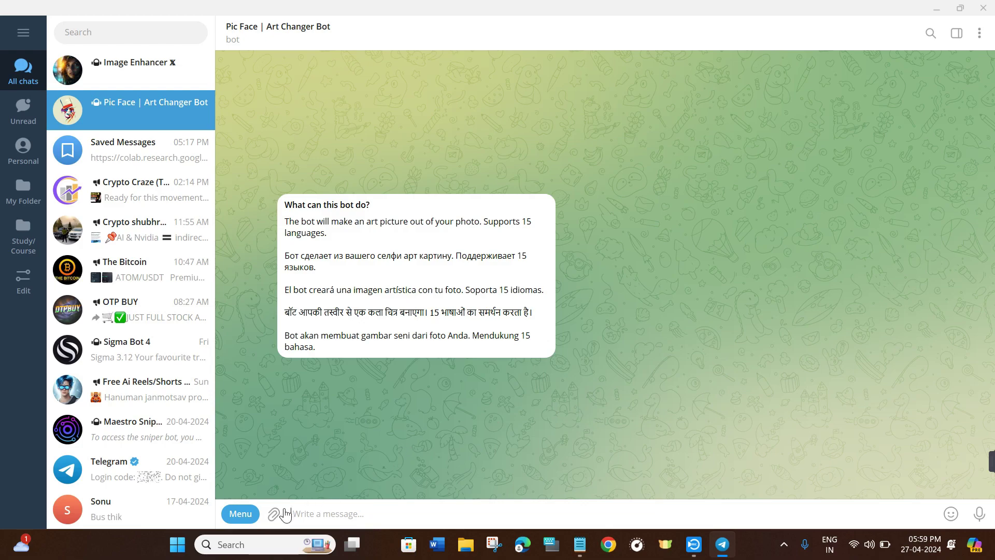
left_click(245, 513)
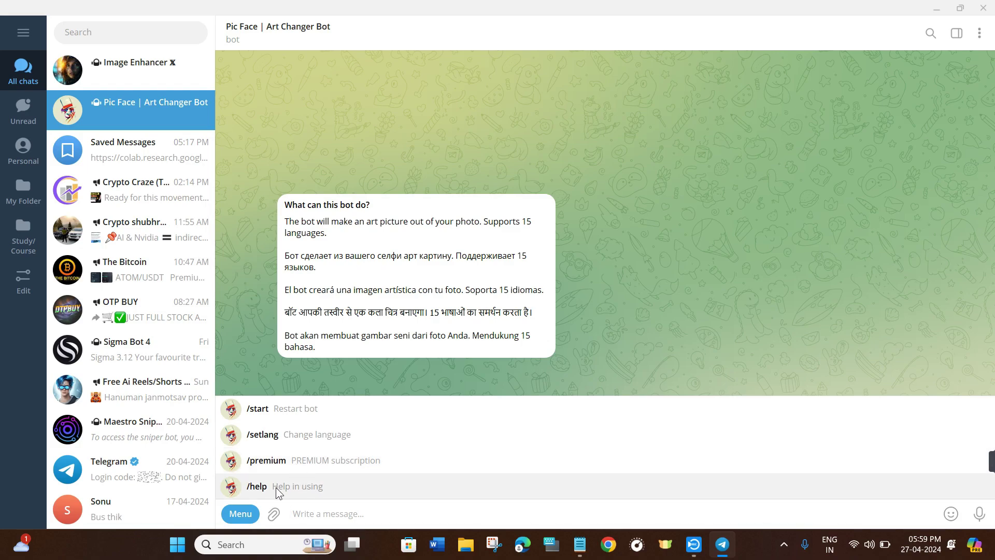
Step: Send /start to the Pic Face bot and heart-react to its 20-effect grid
left_click(280, 409)
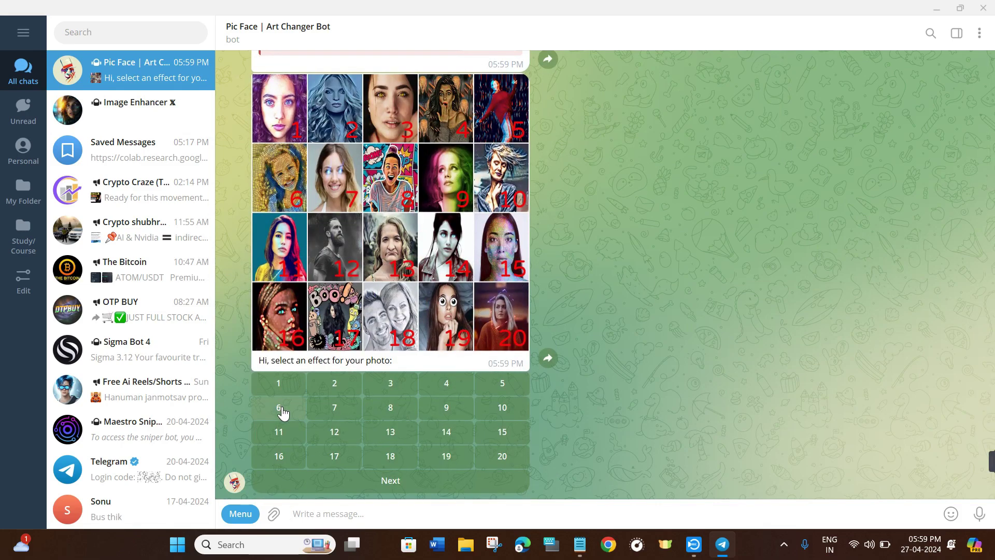
scroll(282, 409, "up", 1)
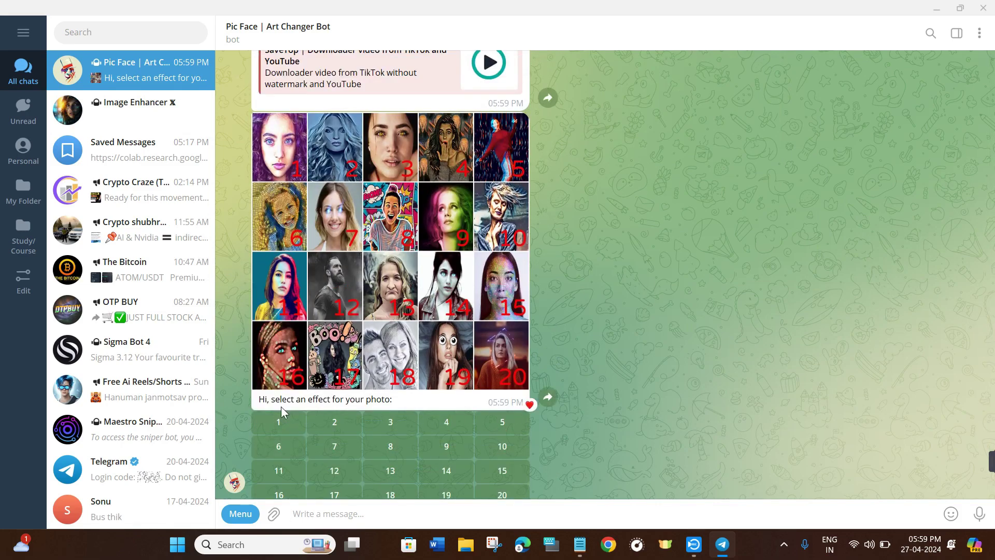
scroll(281, 406, "down", 1)
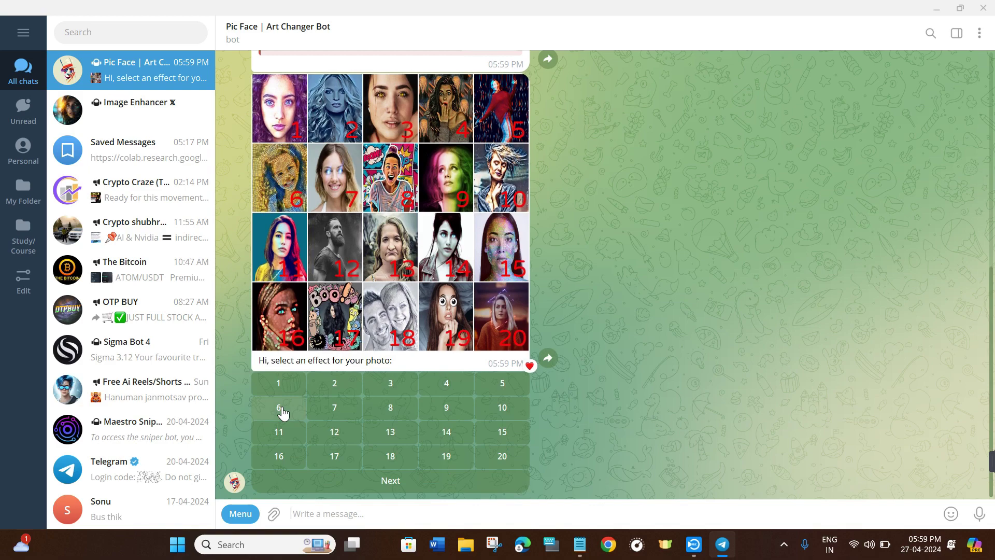
left_click(280, 408)
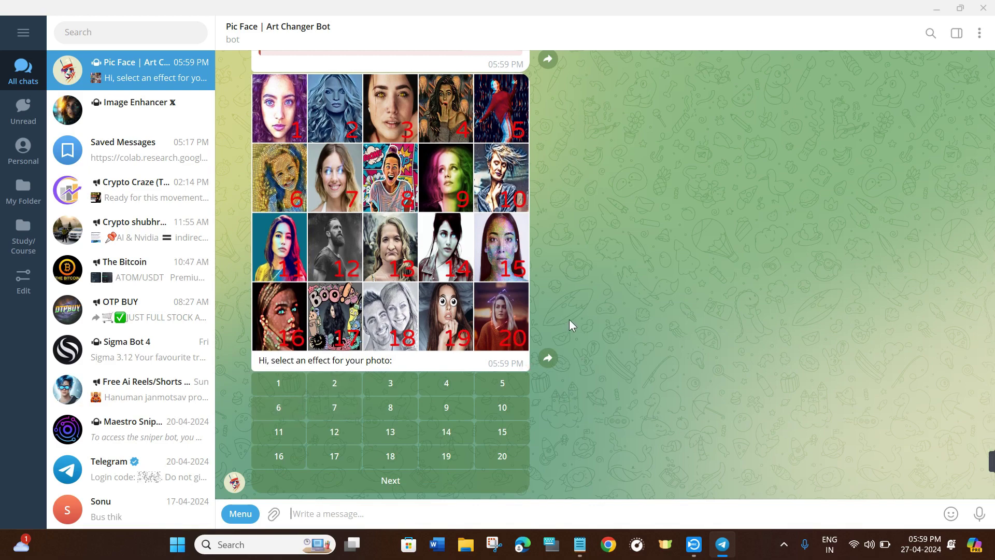
scroll(570, 319, "up", 1)
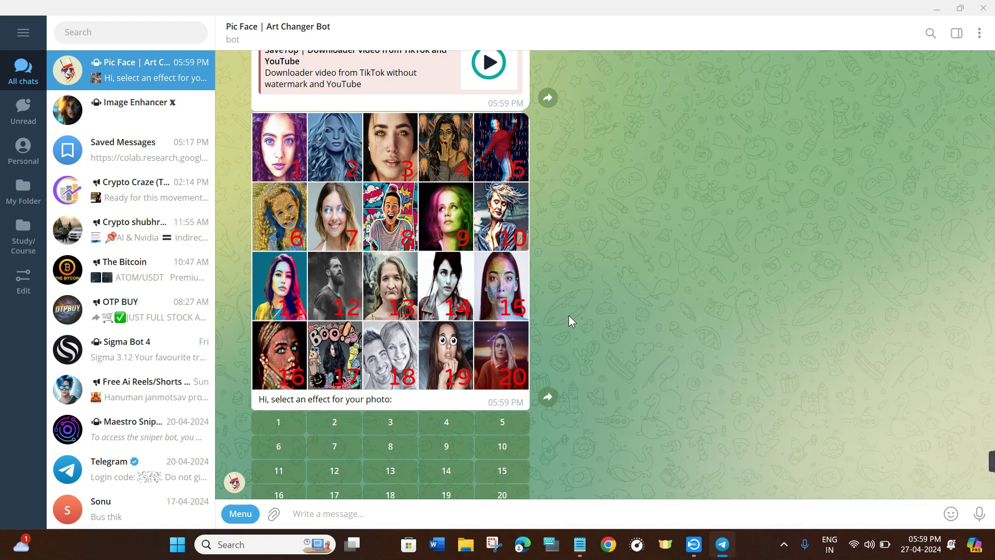
scroll(569, 321, "down", 1)
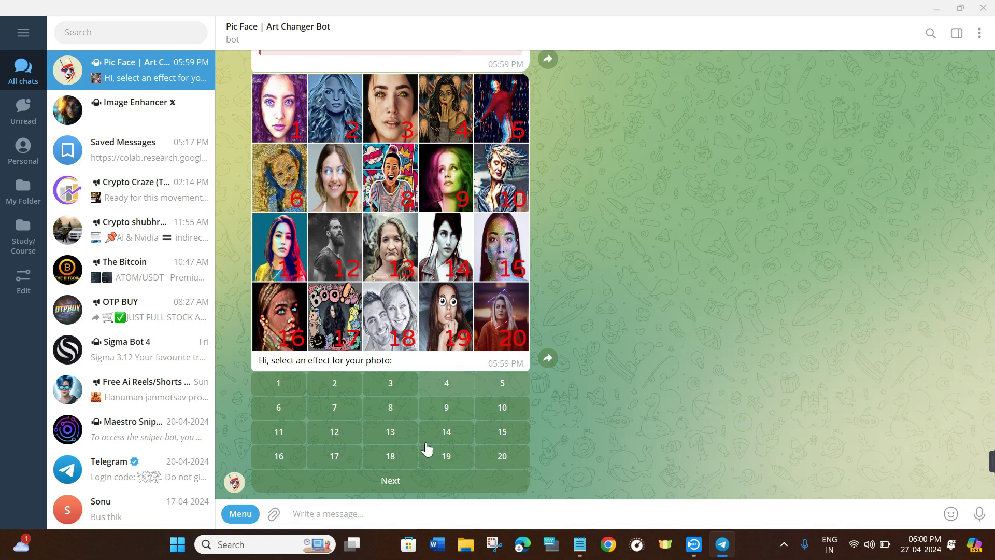
double_click(332, 314)
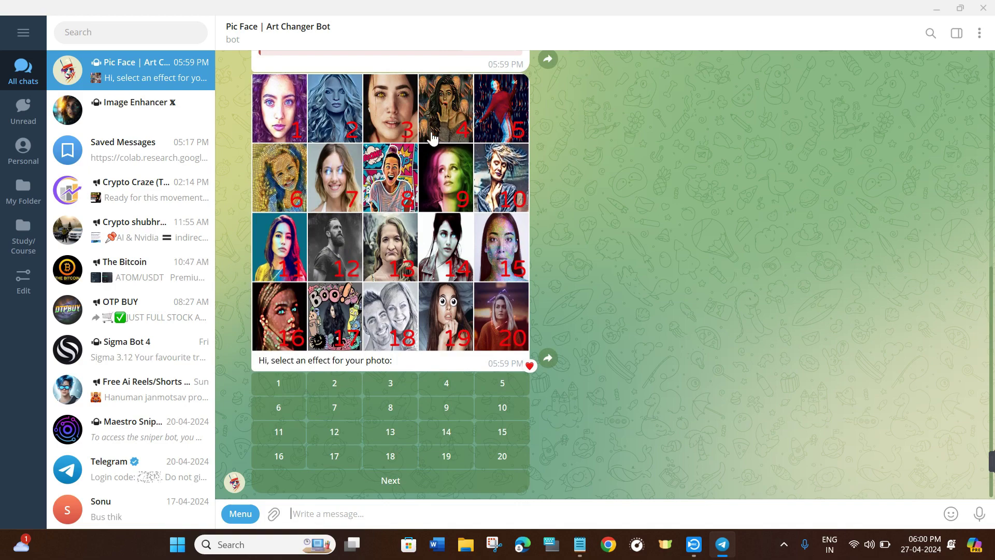
Step: Show the next page of effects 21–40 and heart-react to that grid
left_click(421, 485)
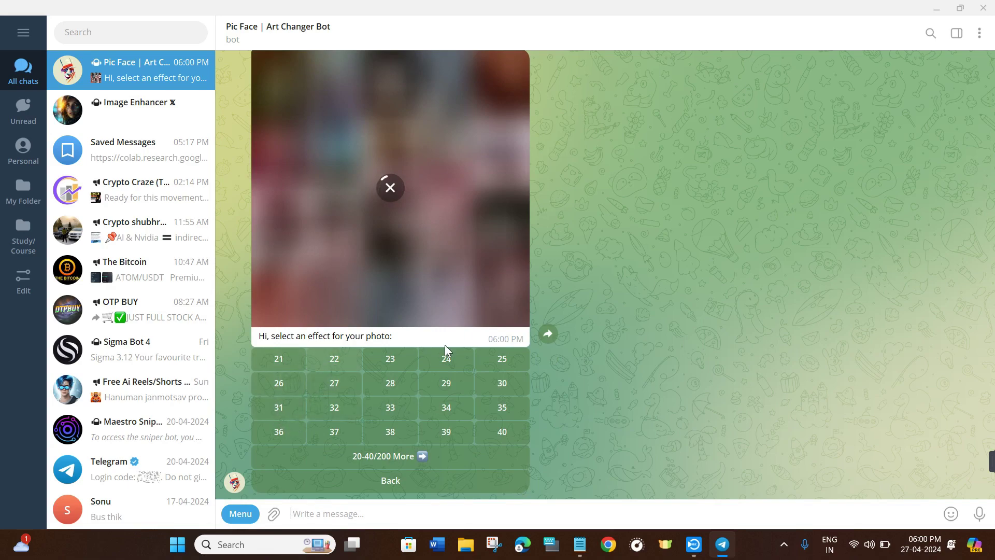
double_click(381, 299)
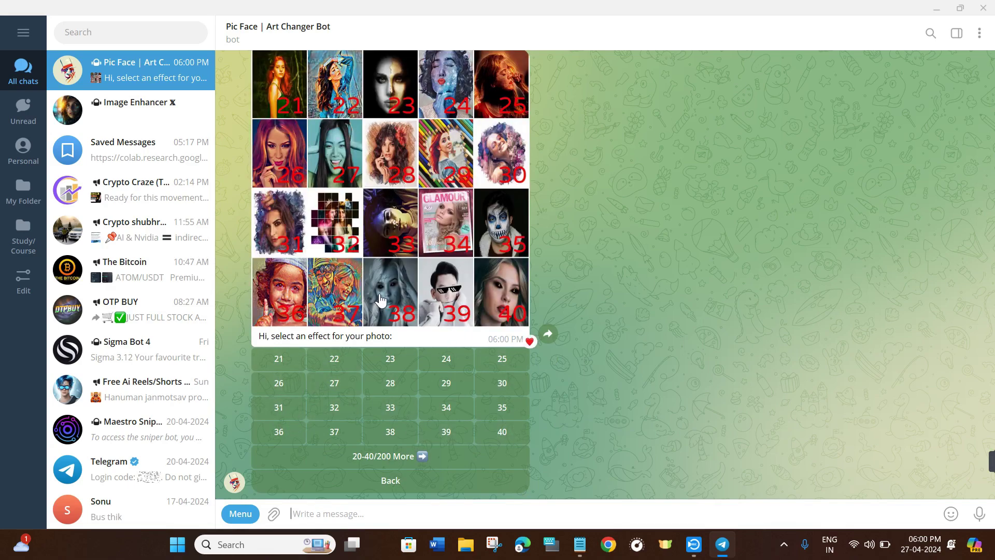
scroll(386, 350, "up", 8)
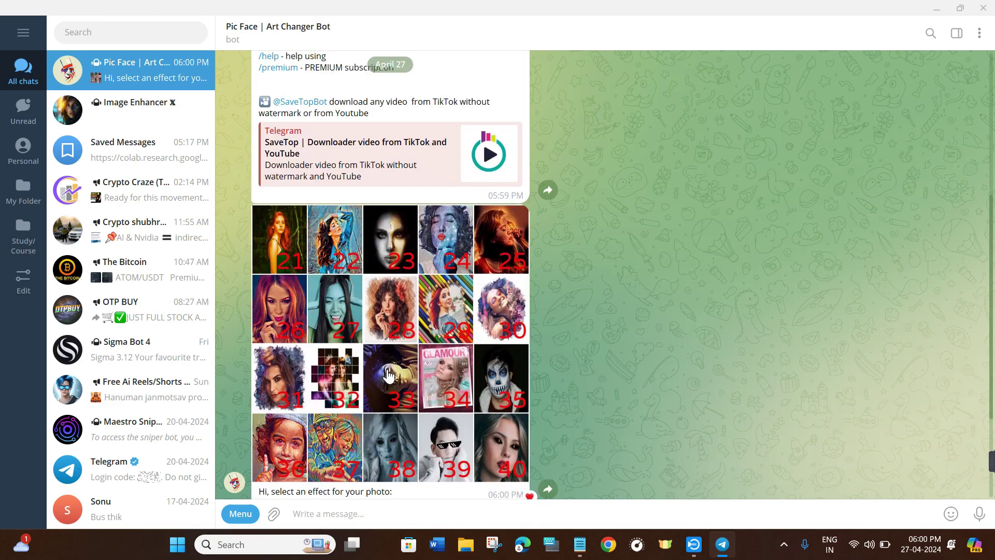
scroll(390, 352, "down", 8)
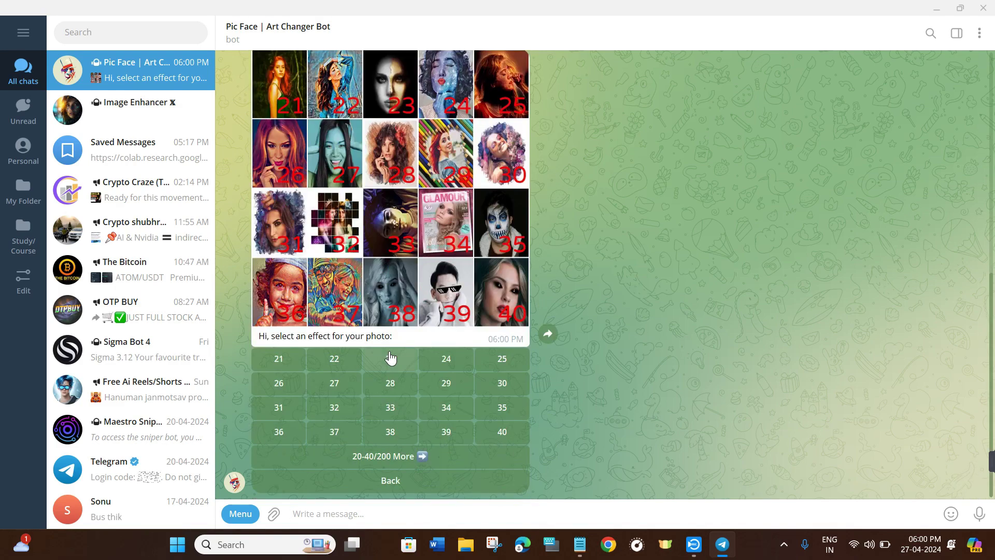
Step: Request effects beyond 40 and heart-react to the $1.99 paid-version notice
left_click(424, 458)
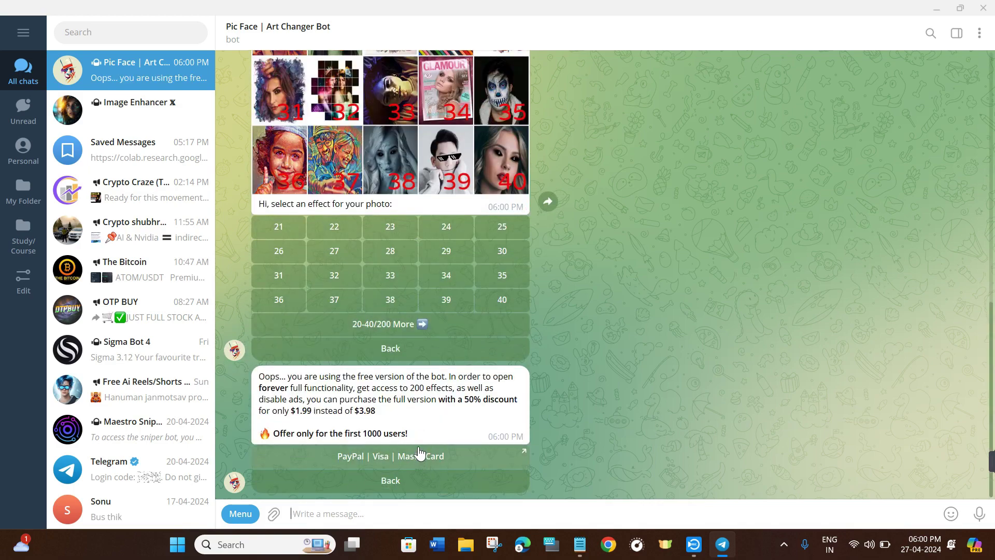
double_click(419, 400)
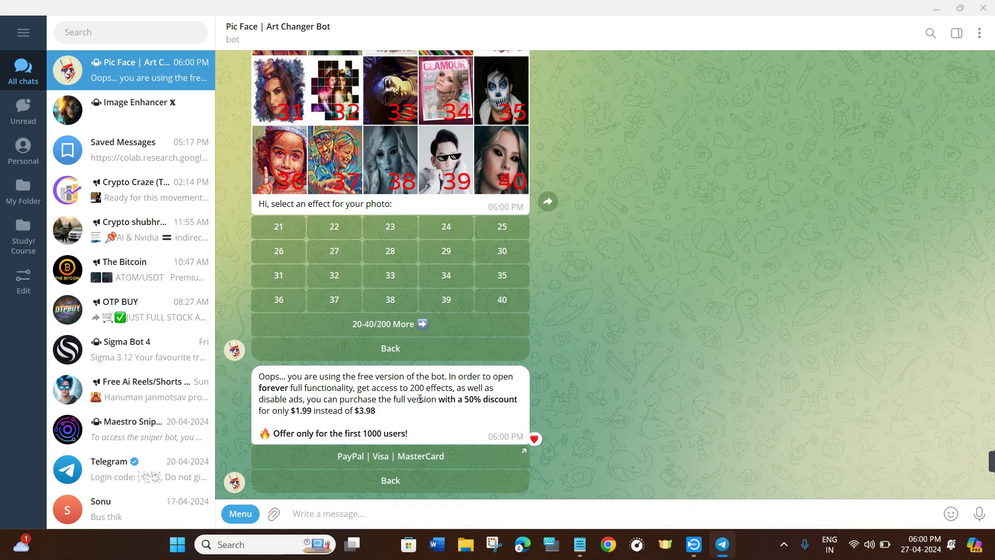
double_click(435, 347)
scroll(434, 345, "up", 3)
scroll(435, 345, "up", 1)
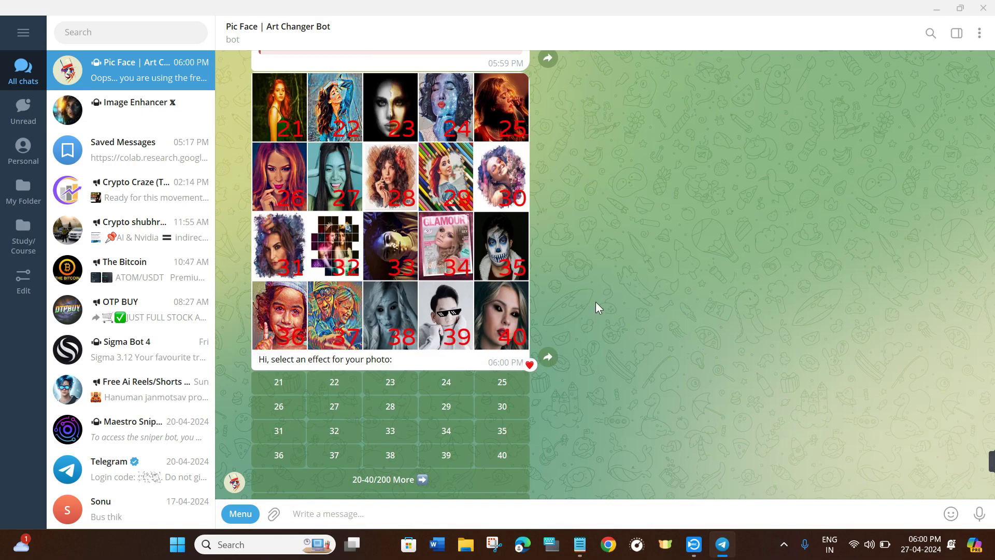
scroll(597, 296, "up", 2)
scroll(434, 264, "down", 2)
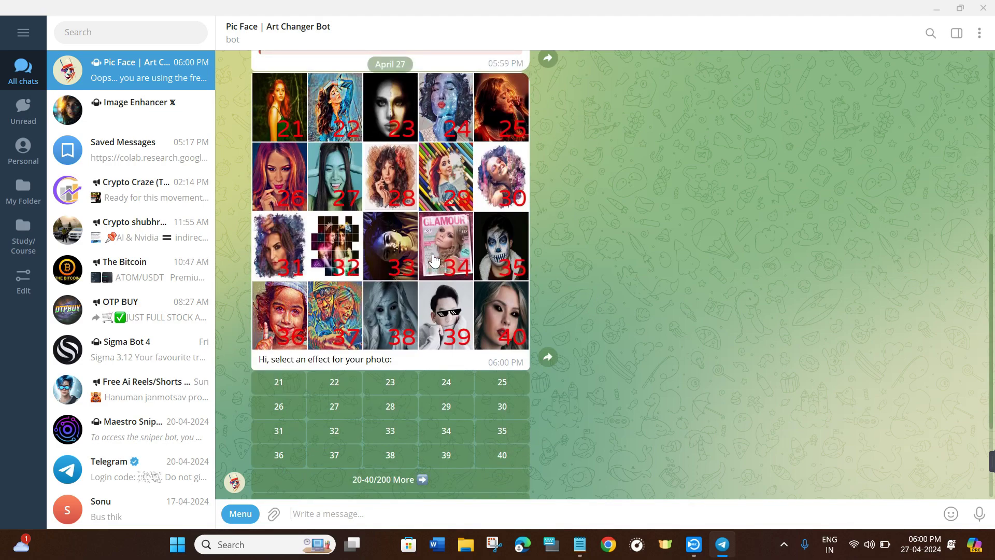
scroll(435, 262, "down", 2)
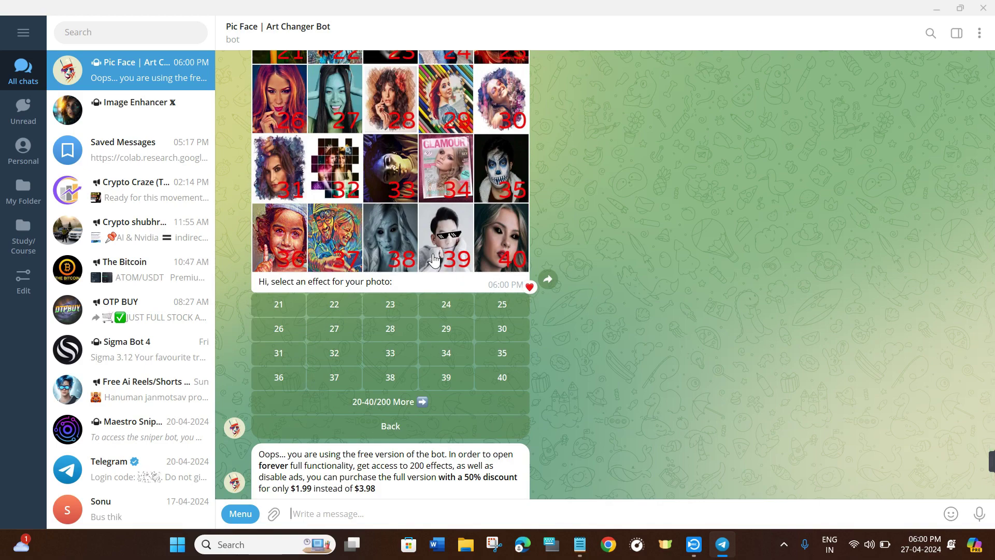
scroll(434, 261, "up", 1)
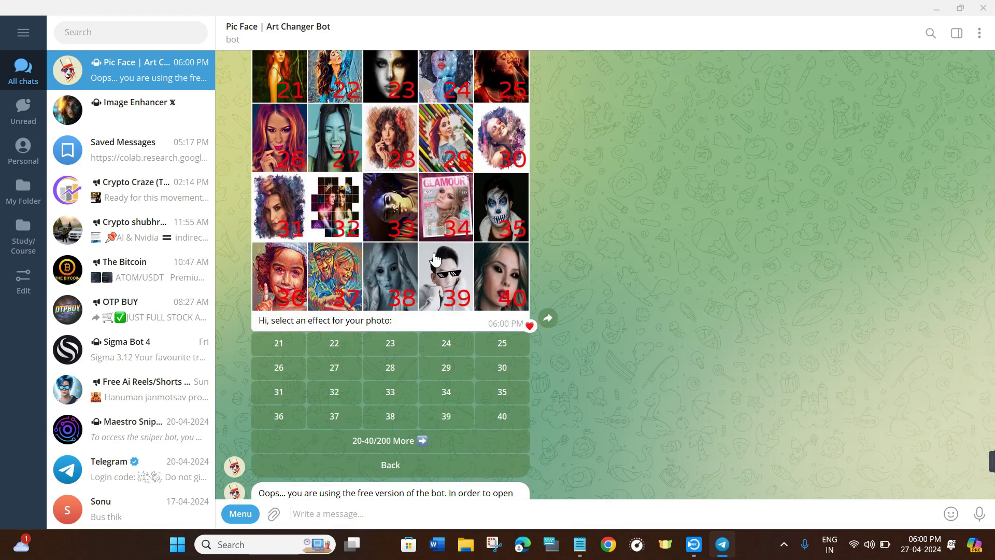
Step: Pick effect 32, Colorscope, from the 21–40 grid and scroll to the bot's confirmation
left_click(333, 392)
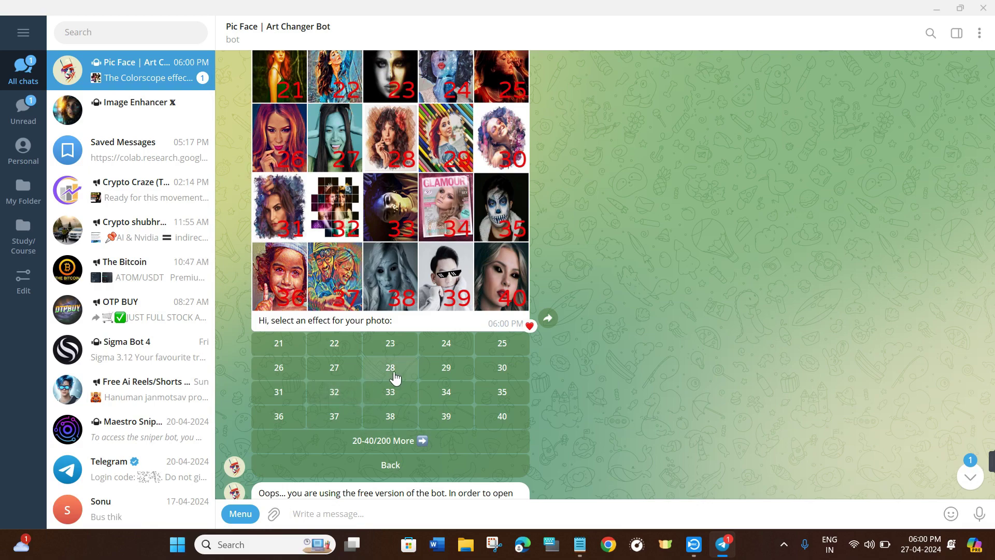
scroll(397, 378, "down", 5)
scroll(396, 378, "down", 2)
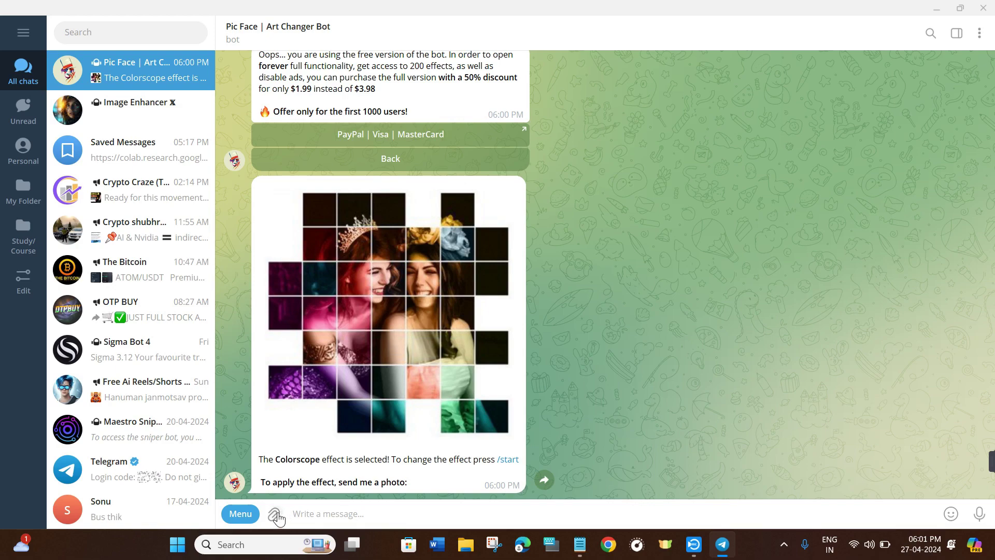
Step: Send the portrait JPEG to the Pic Face bot with the caption 'hi😅'
key("ctrl+o")
scroll(405, 198, "down", 2)
left_click(167, 195)
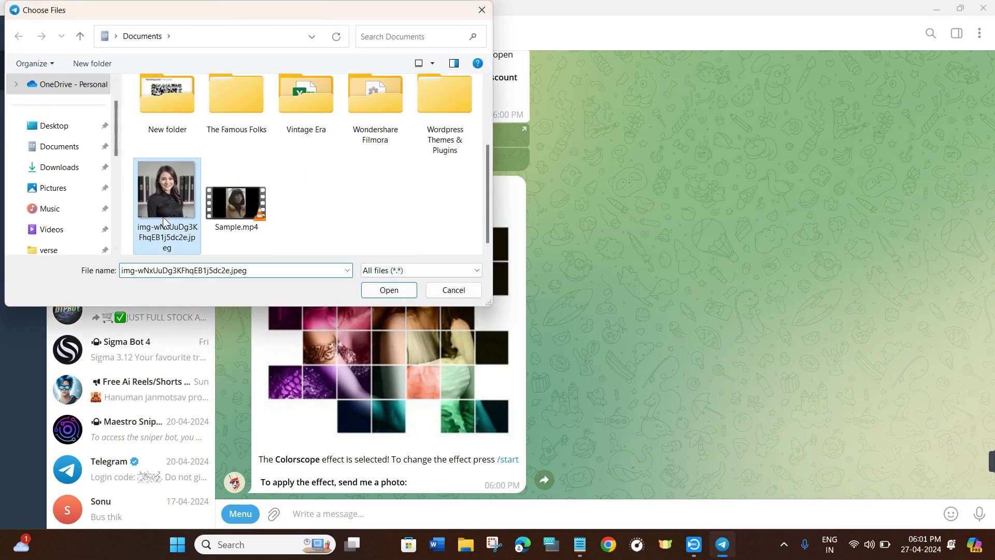
left_click(393, 292)
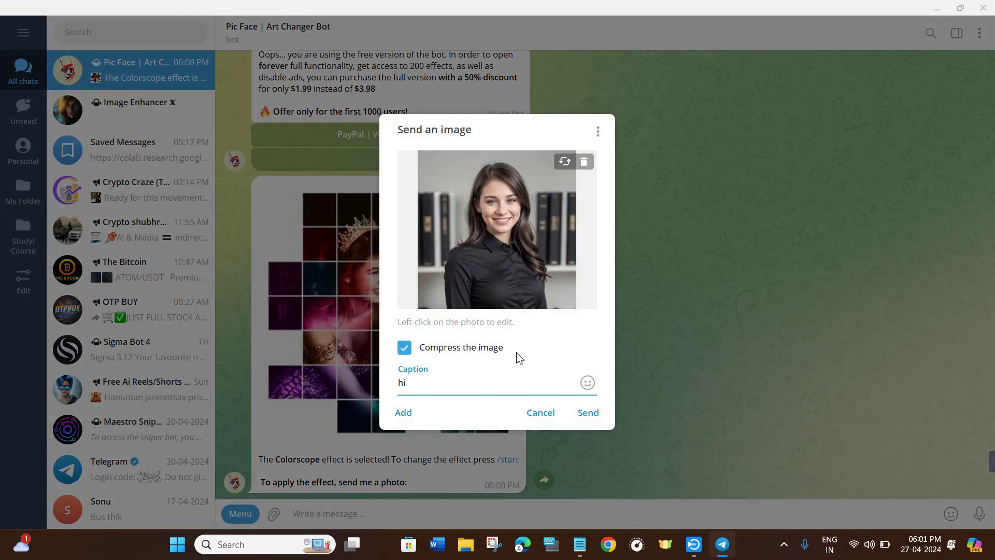
mouse_move(590, 385)
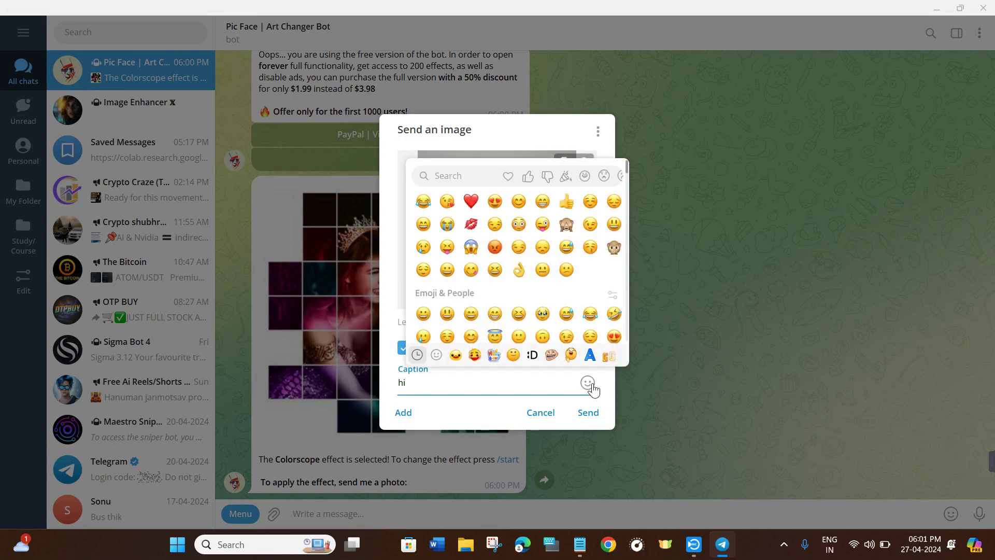
left_click(565, 314)
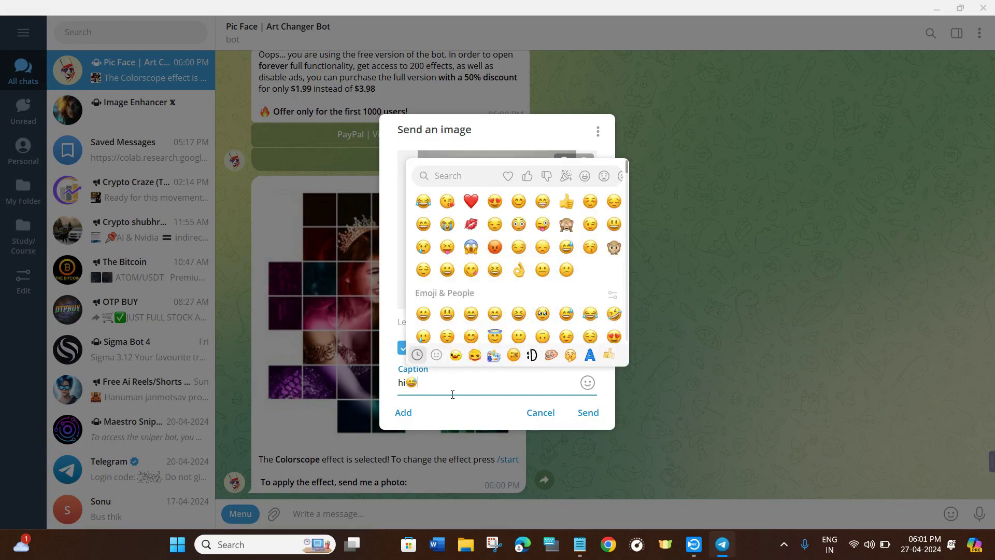
left_click(583, 415)
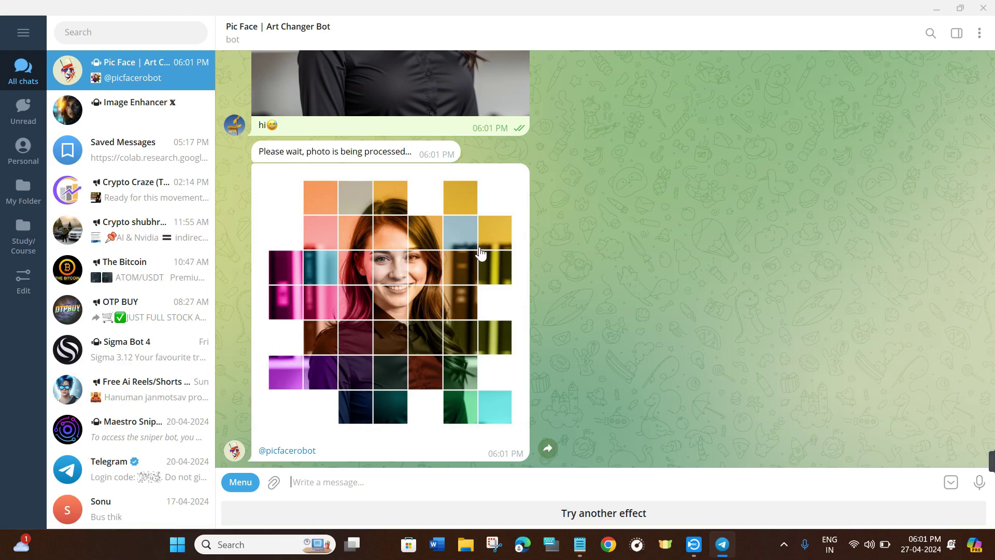
Step: Heart the Colorscope result, ask for another effect, and preview the new effect grid full-screen
double_click(343, 315)
left_click(602, 515)
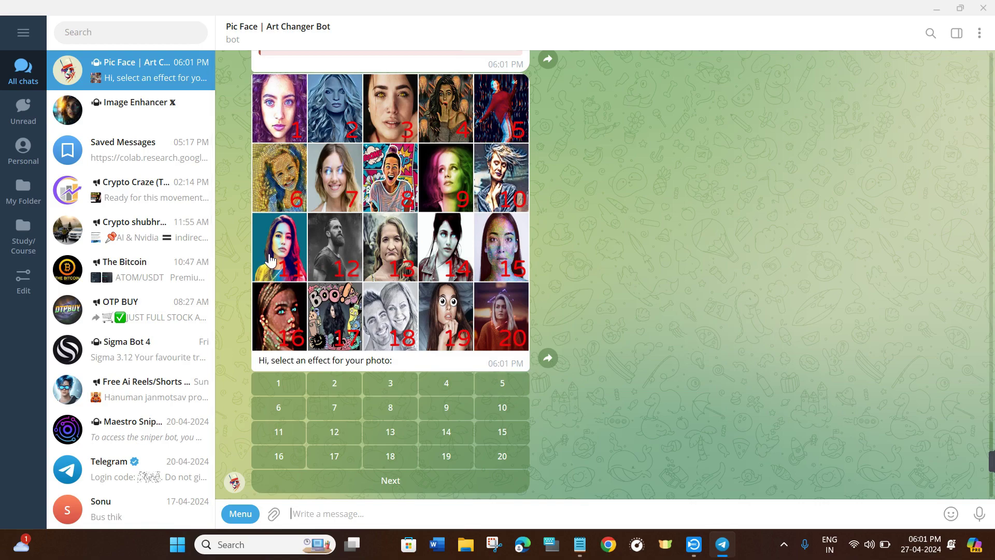
left_click(285, 252)
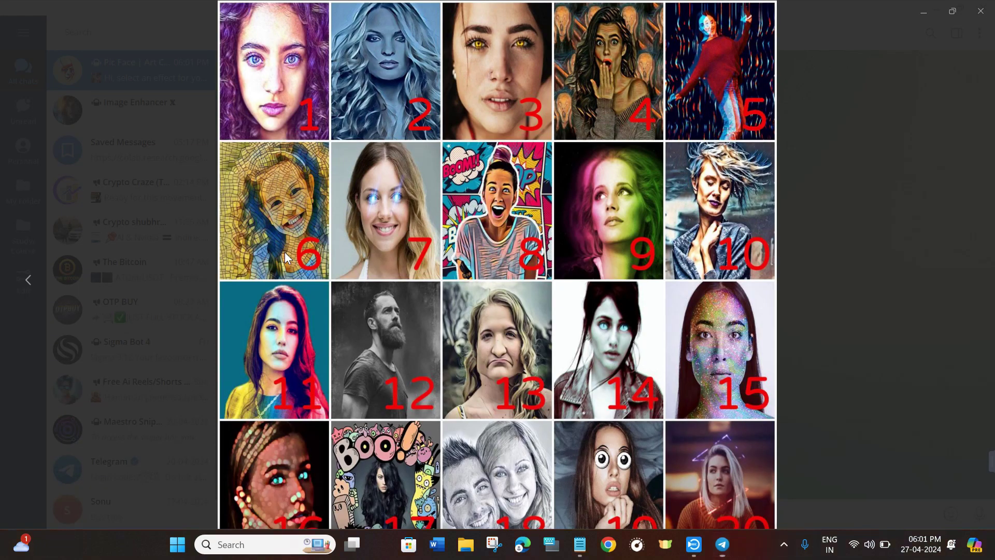
left_click(801, 170)
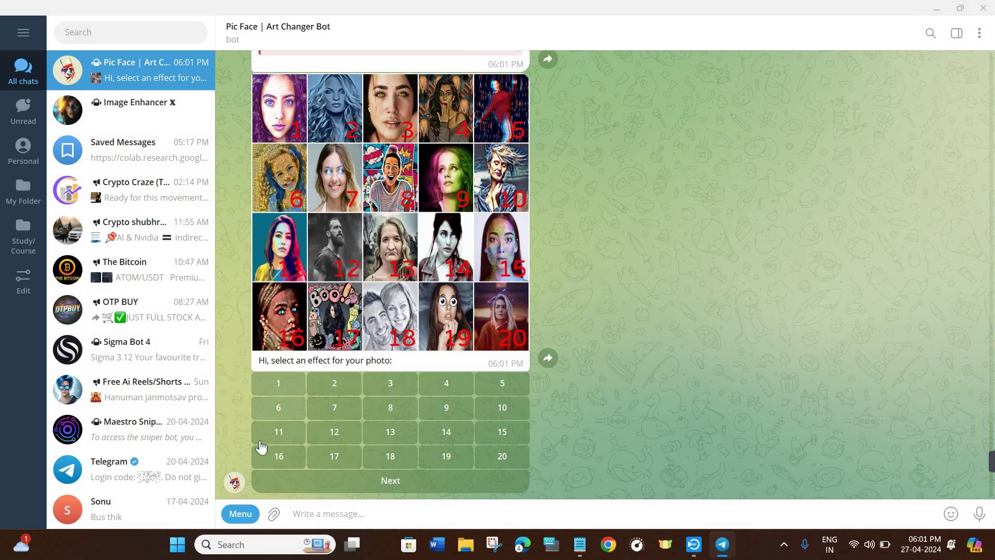
double_click(285, 435)
Step: Choose effect 11, Between Two Hues, adding then removing a heart reaction
left_click(284, 434)
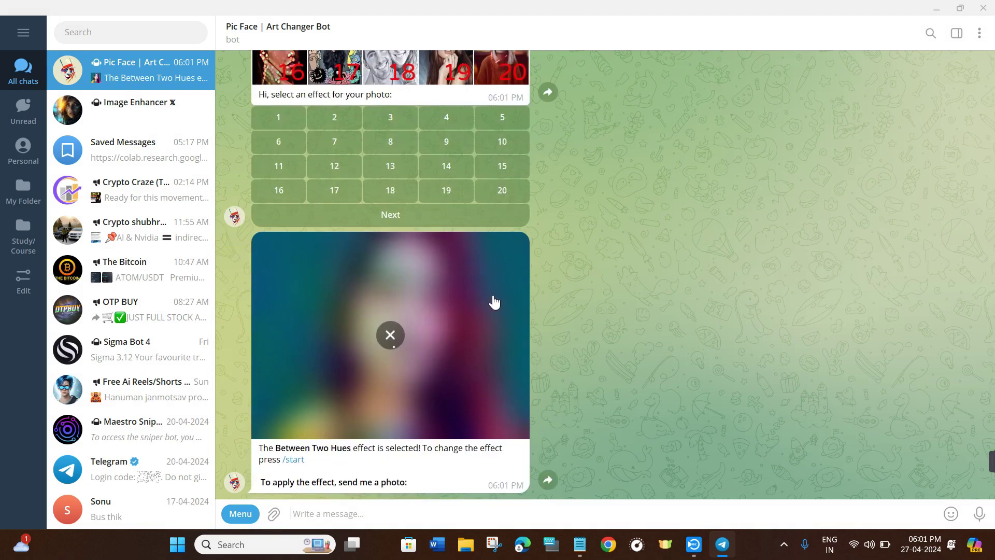
double_click(390, 456)
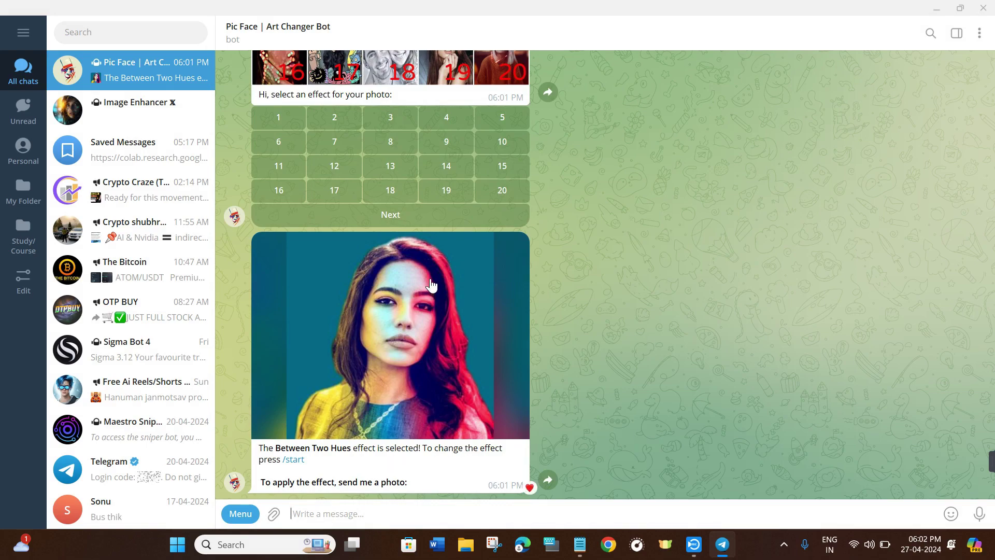
double_click(325, 490)
Step: Attach the office portrait JPEG and send it to the Pic Face bot
left_click(274, 513)
scroll(250, 248, "down", 3)
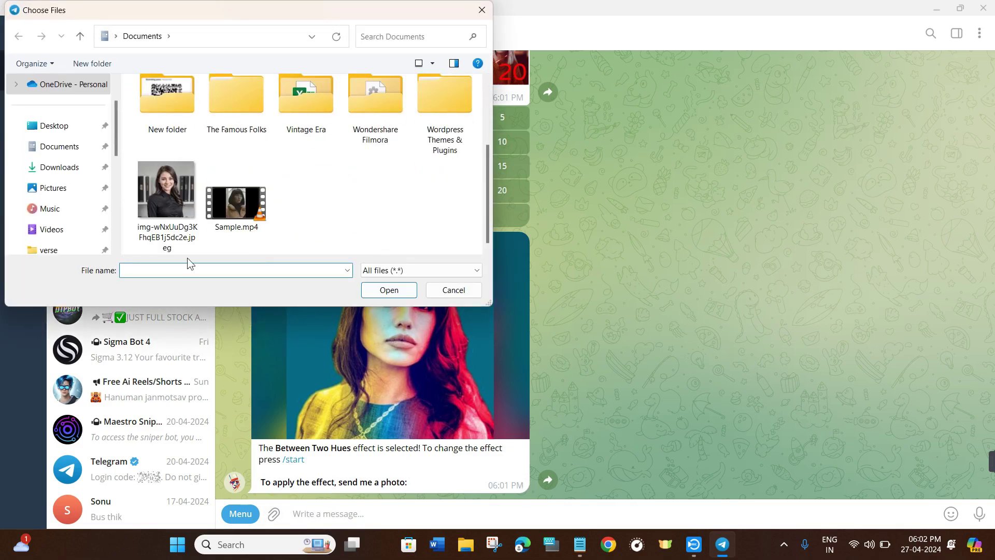
left_click(167, 202)
left_click(404, 294)
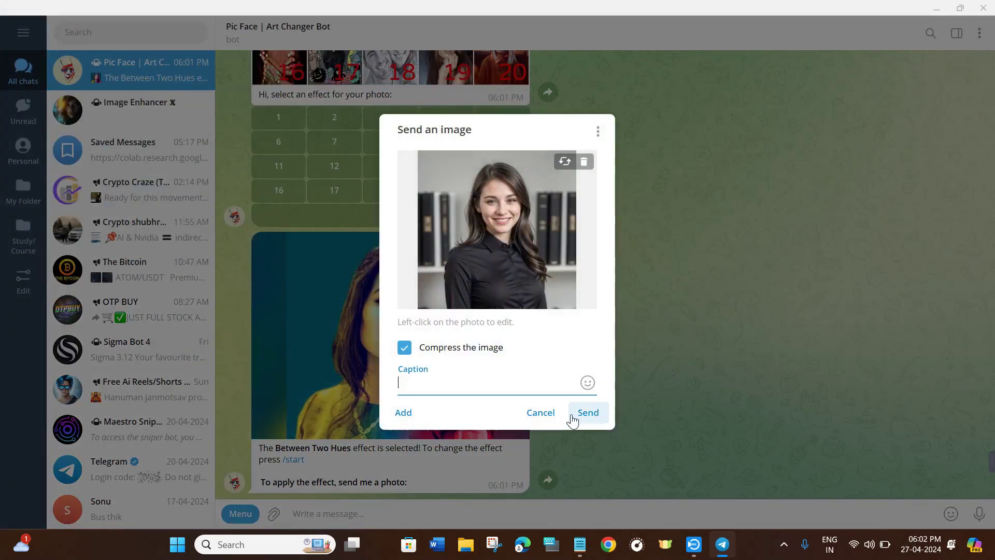
left_click(583, 418)
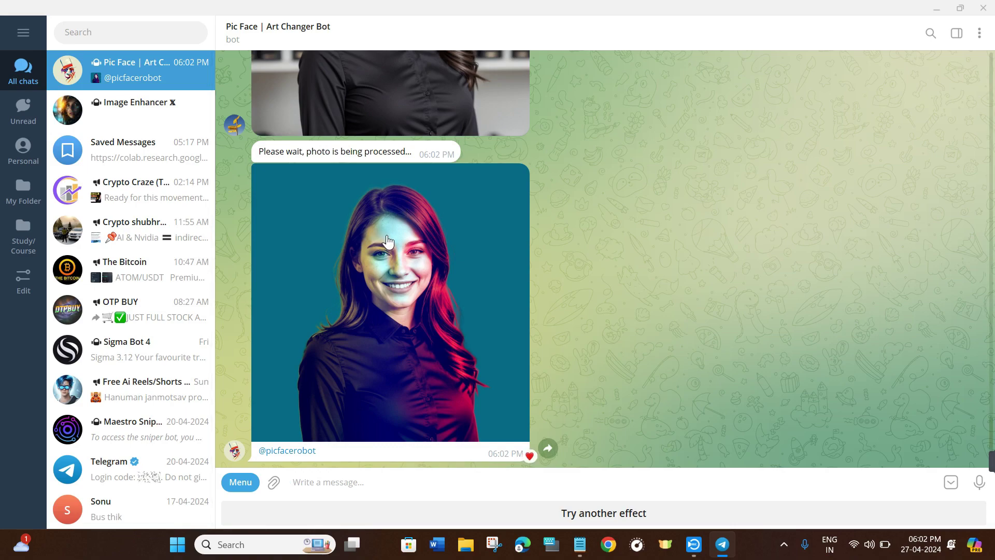
Step: Download the Between Two Hues portrait to Downloads from the full-screen viewer
left_click(412, 281)
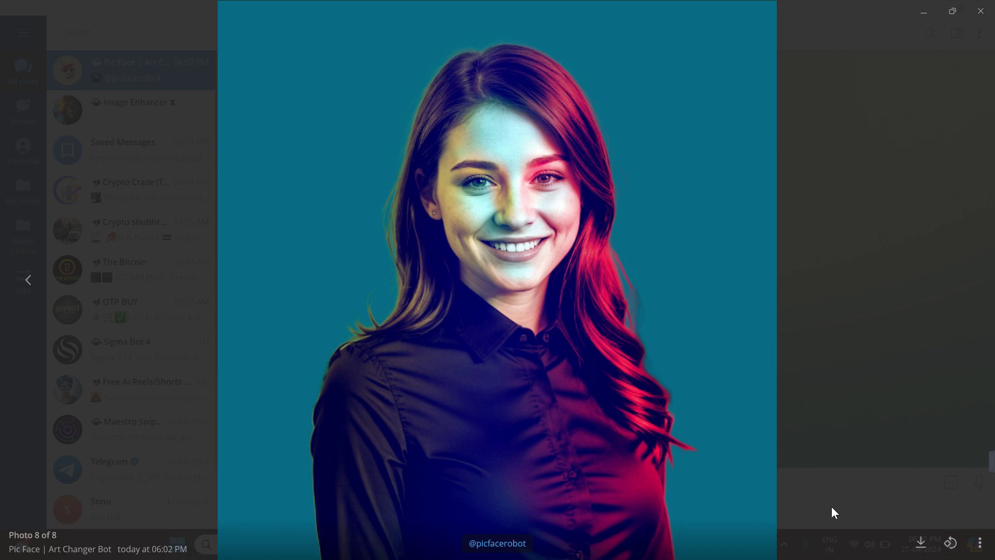
left_click(920, 543)
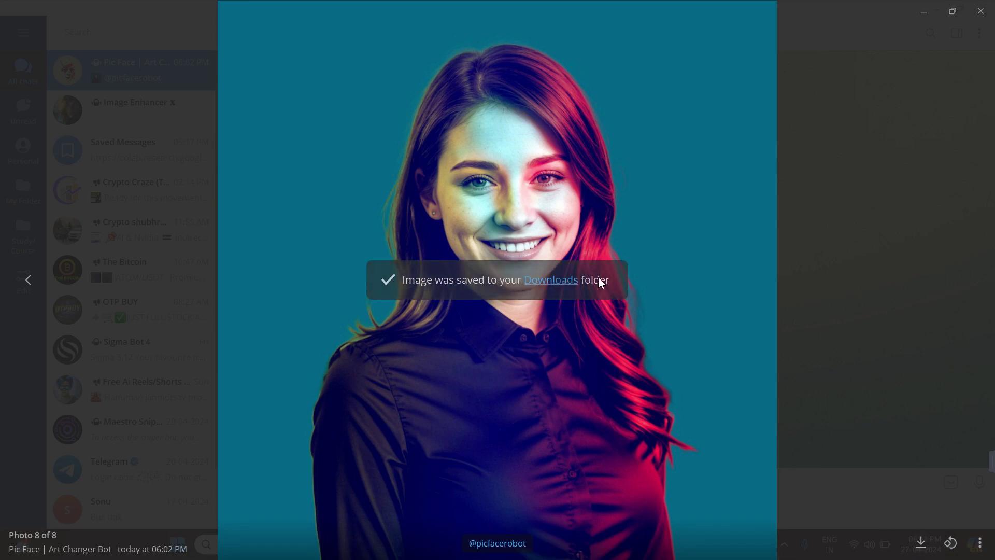
left_click(904, 223)
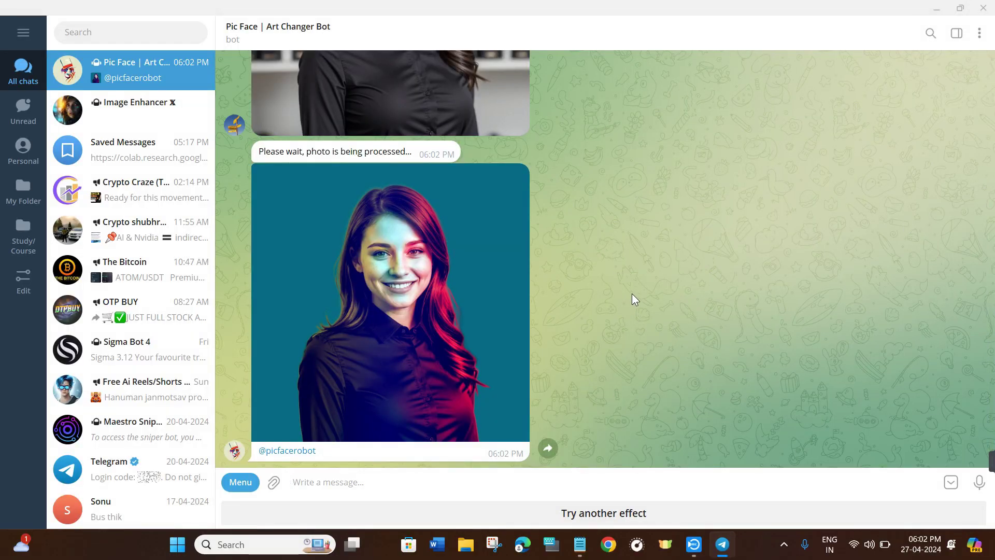
Step: Scroll back through the Pic Face chat, then switch to the Image Enhancer bot chat
scroll(632, 294, "up", 10)
scroll(632, 286, "up", 8)
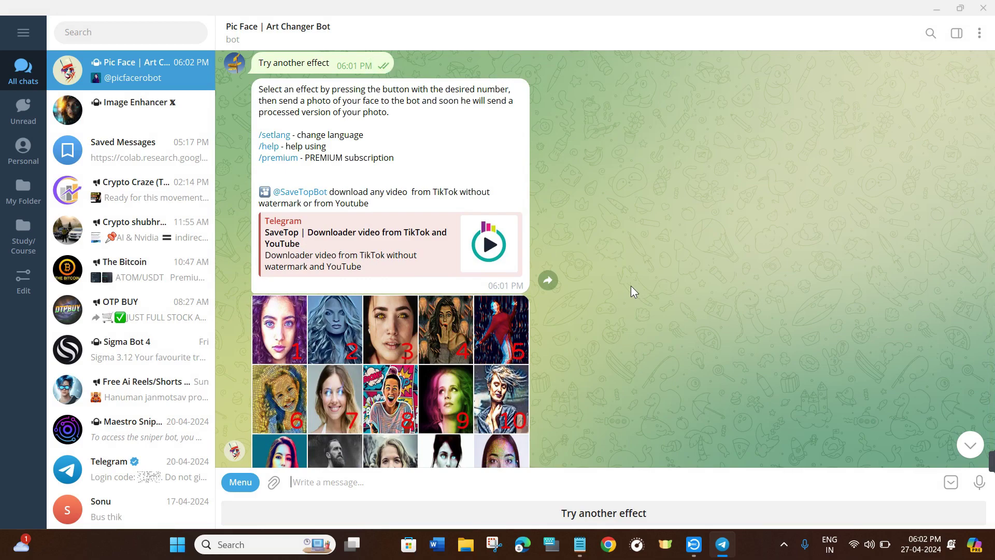
scroll(631, 285, "up", 5)
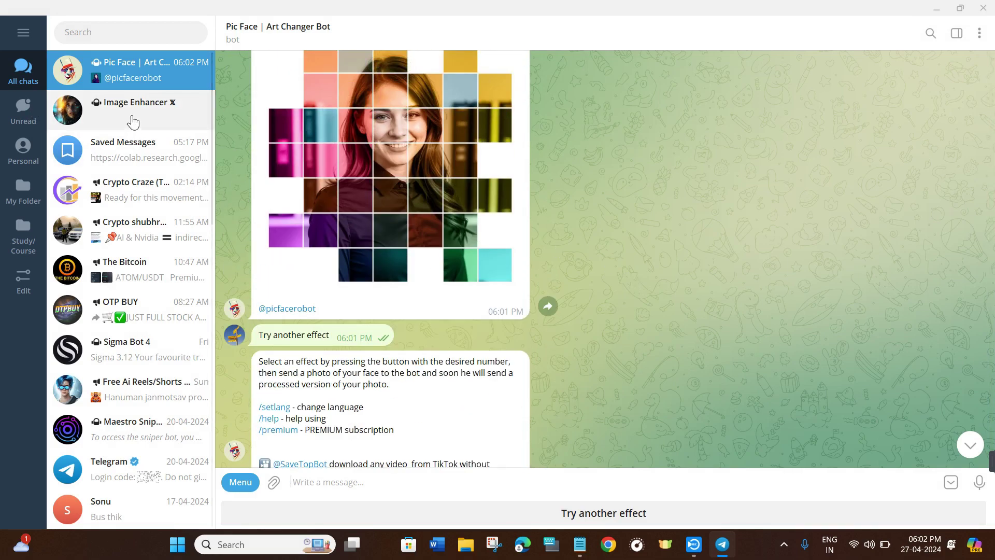
left_click(152, 119)
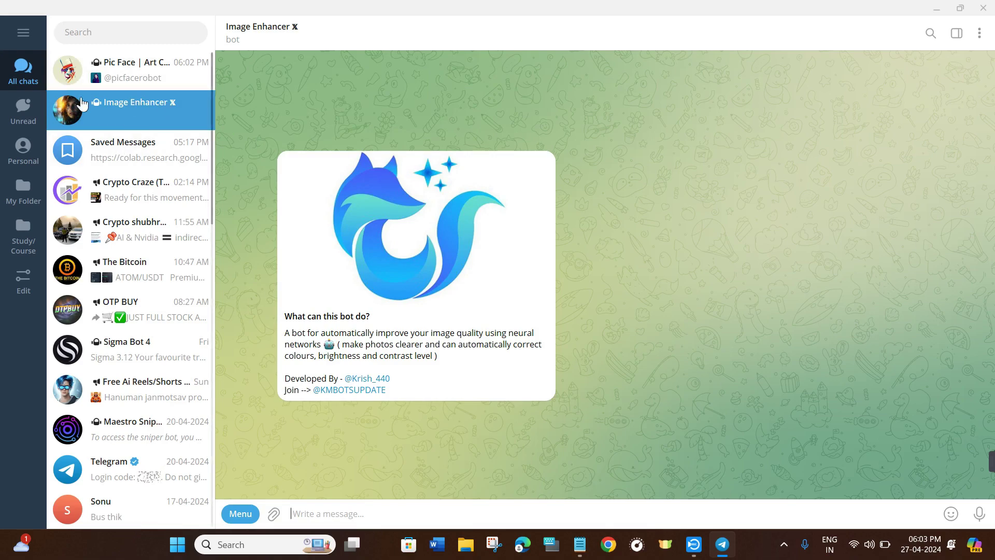
Step: Search chats for 'image enhance' and show the Image Enhancer bot's /start and /donate commands
left_click(123, 29)
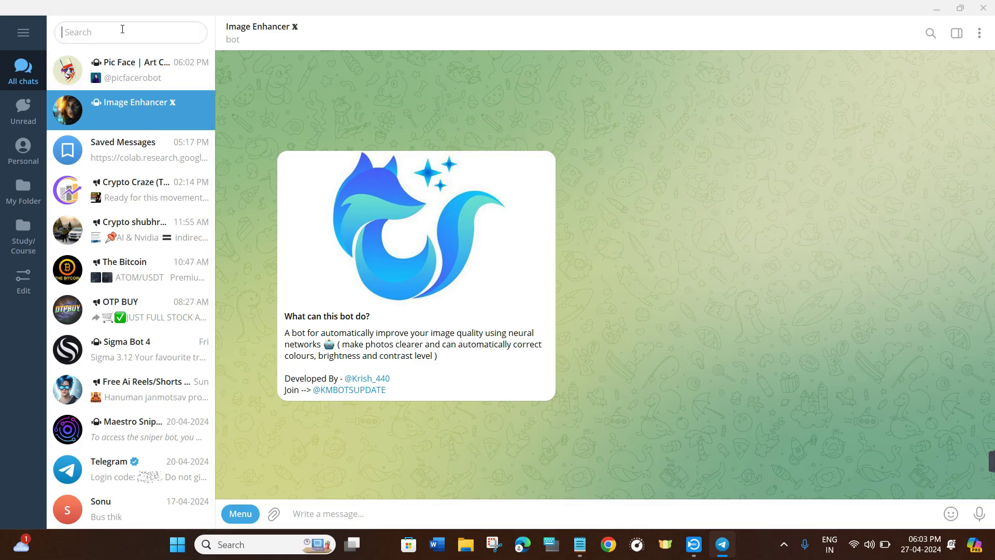
type("i")
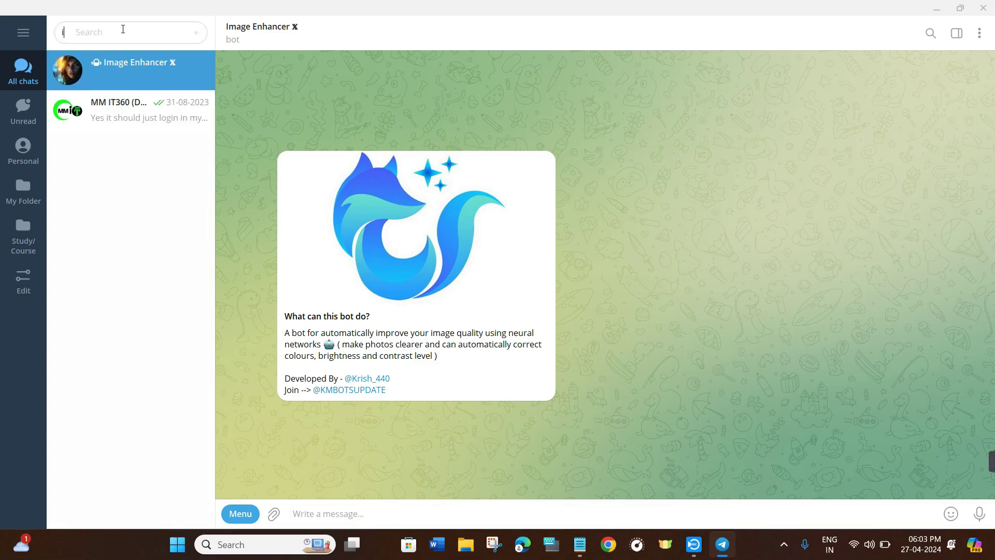
type("mage enhancer")
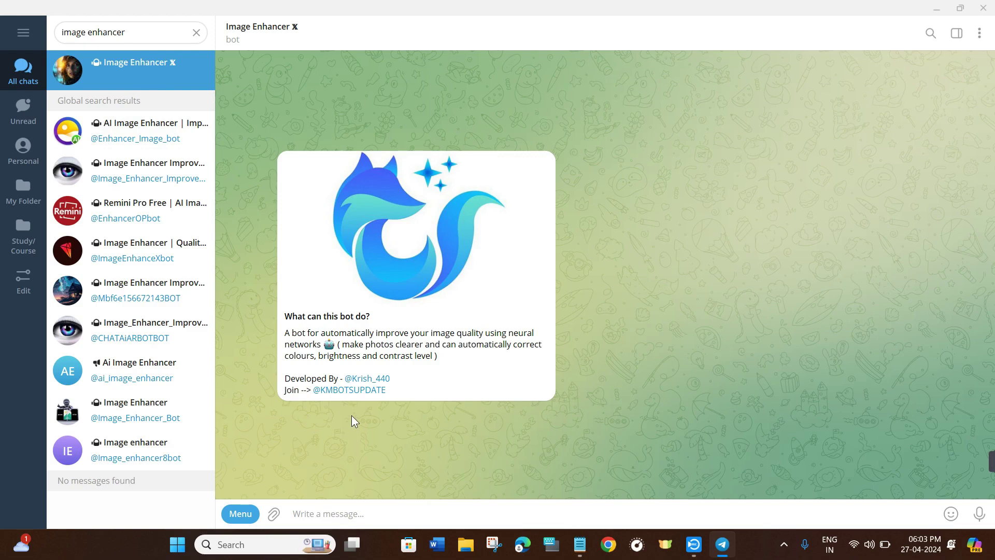
left_click(239, 516)
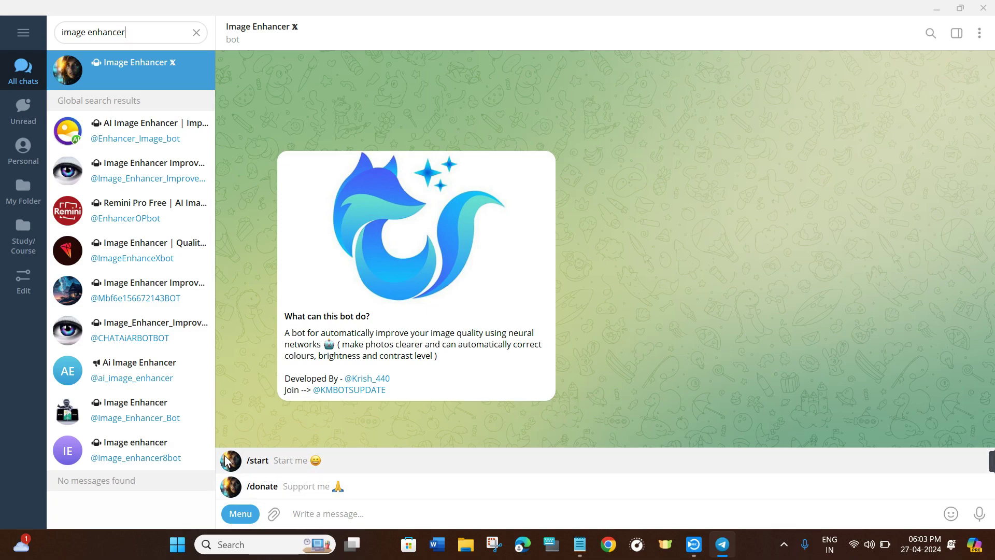
Step: Send /start to the Image Enhancer bot and look over its feature list reply
left_click(280, 461)
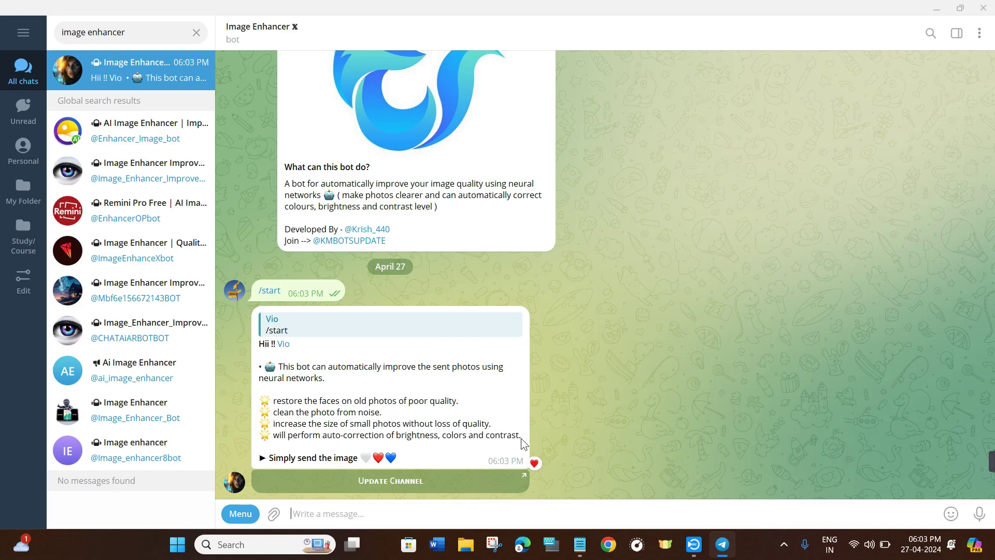
left_click_drag(521, 437, 261, 408)
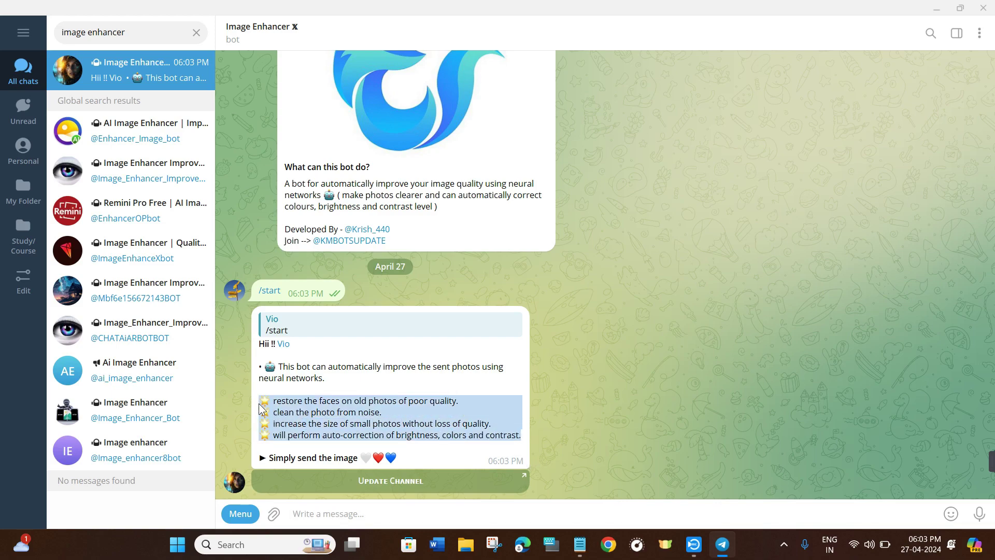
left_click(494, 418)
Step: Leave a heart reaction on the bot's feature-list reply
double_click(477, 411)
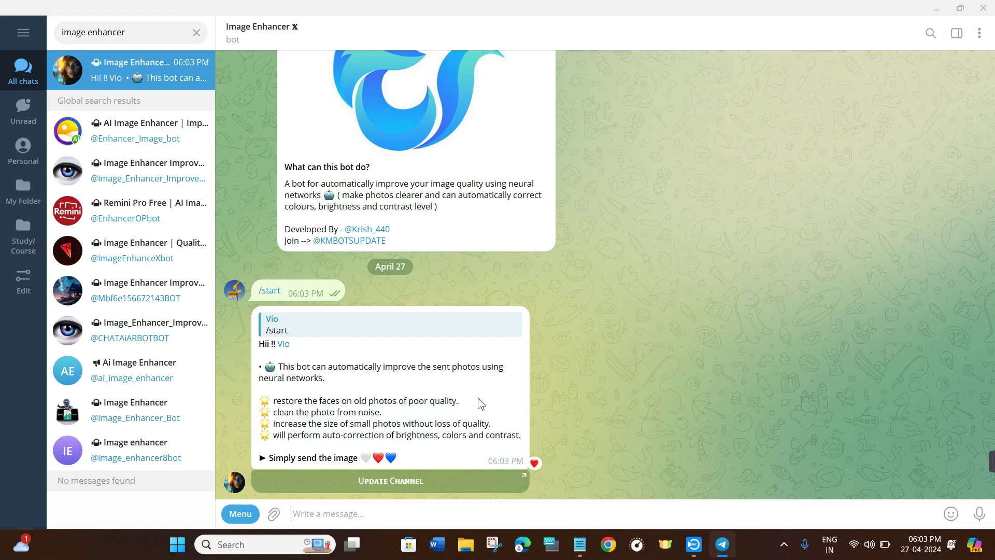
double_click(286, 461)
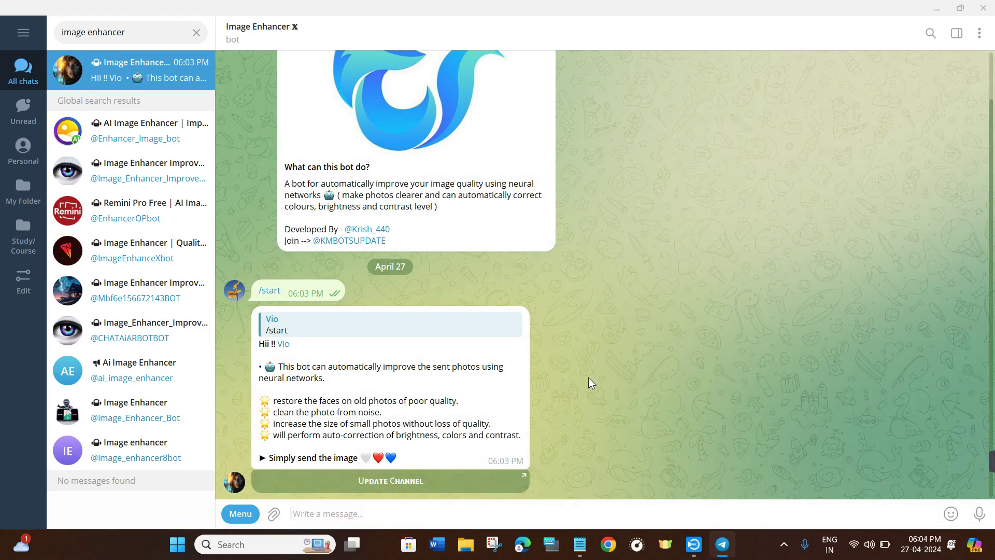
double_click(369, 418)
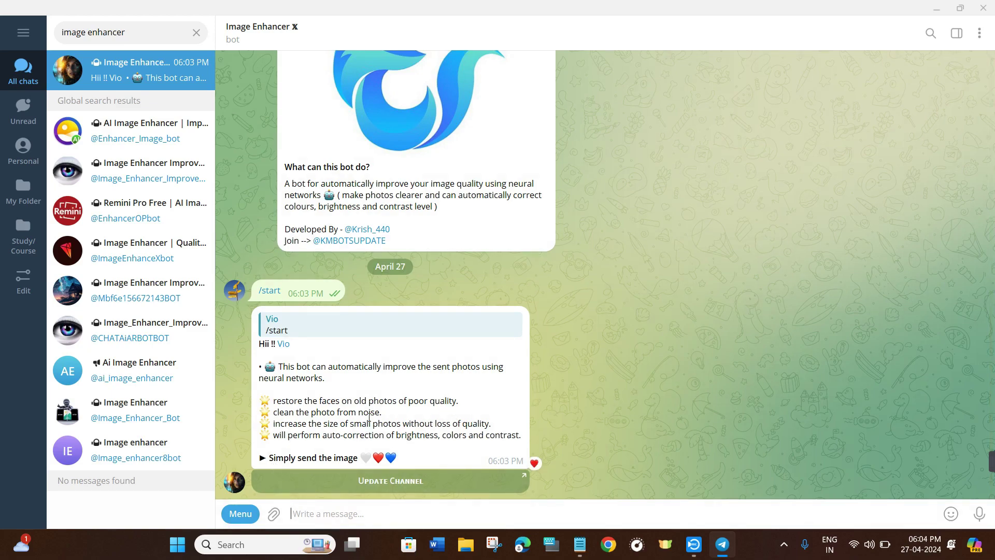
Step: Send the office portrait jpeg to Image Enhancer, heart its 'Enhance quality?' prompt, and answer YES
left_click(274, 514)
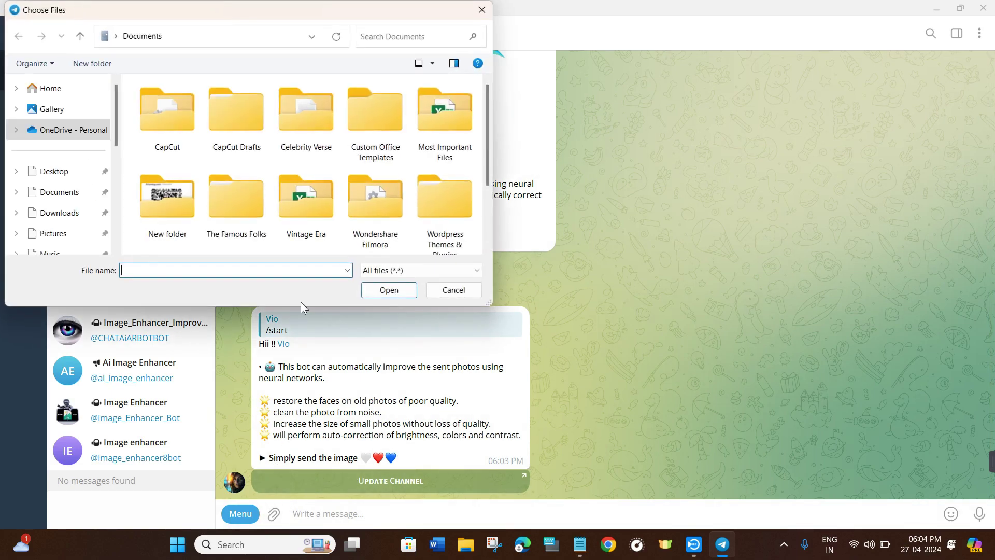
left_click(161, 203)
left_click(394, 291)
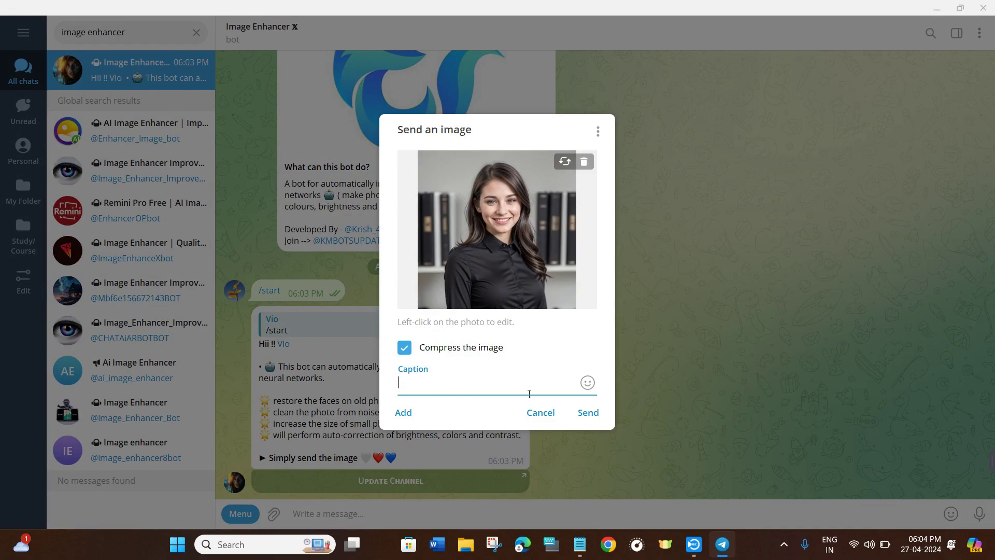
left_click(594, 414)
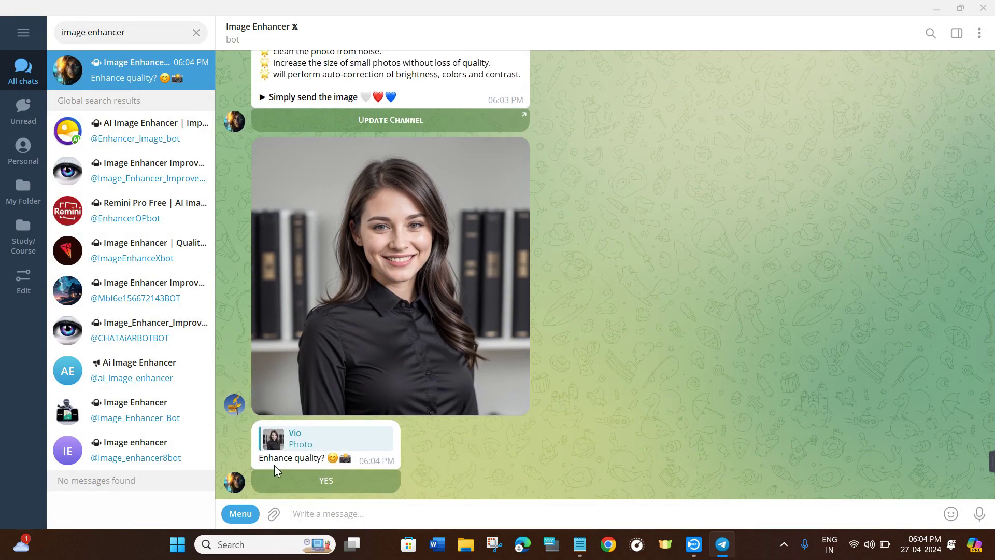
double_click(321, 461)
left_click(314, 481)
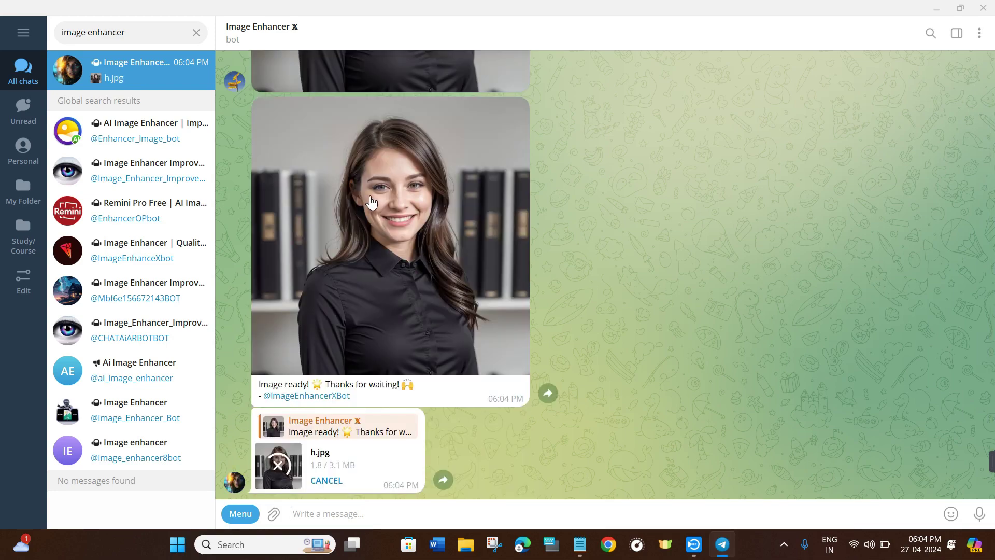
Step: View the enhanced portrait full screen, switching back and forth with the original to compare
left_click(377, 234)
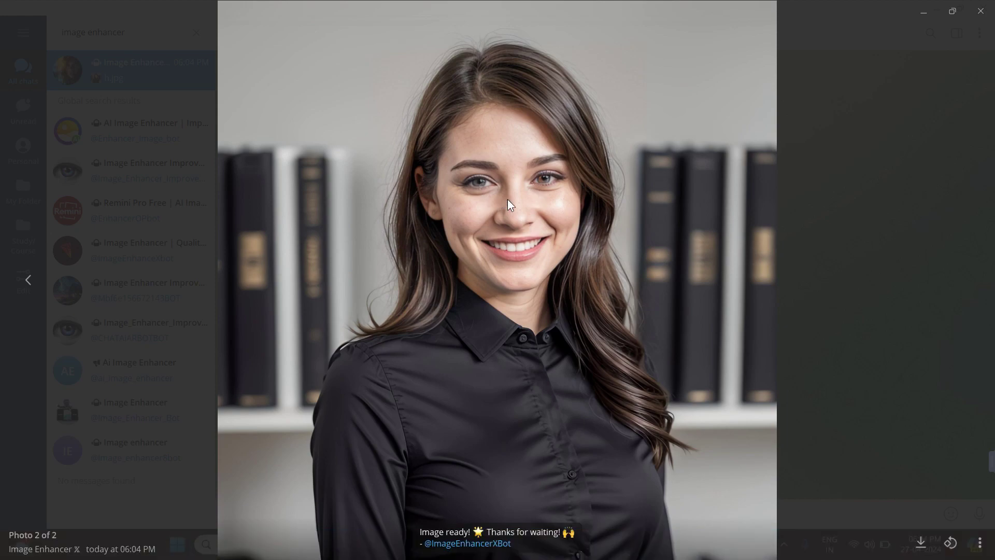
left_click(29, 280)
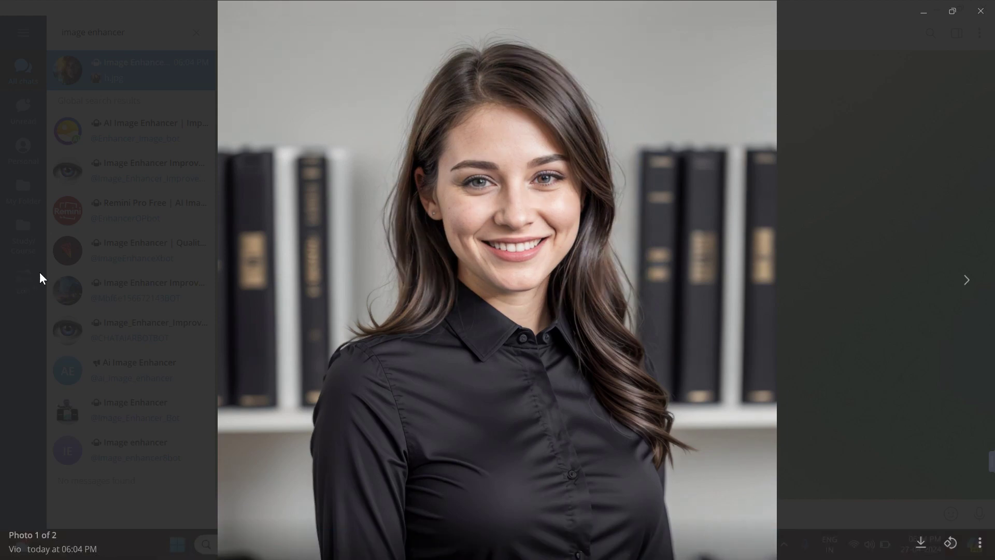
left_click(967, 282)
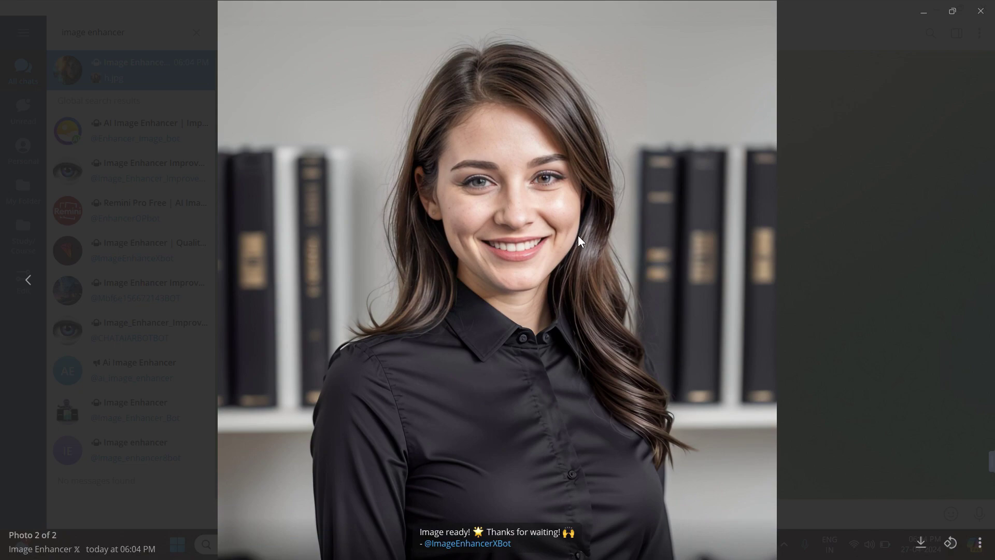
left_click(26, 288)
left_click(960, 285)
left_click(29, 285)
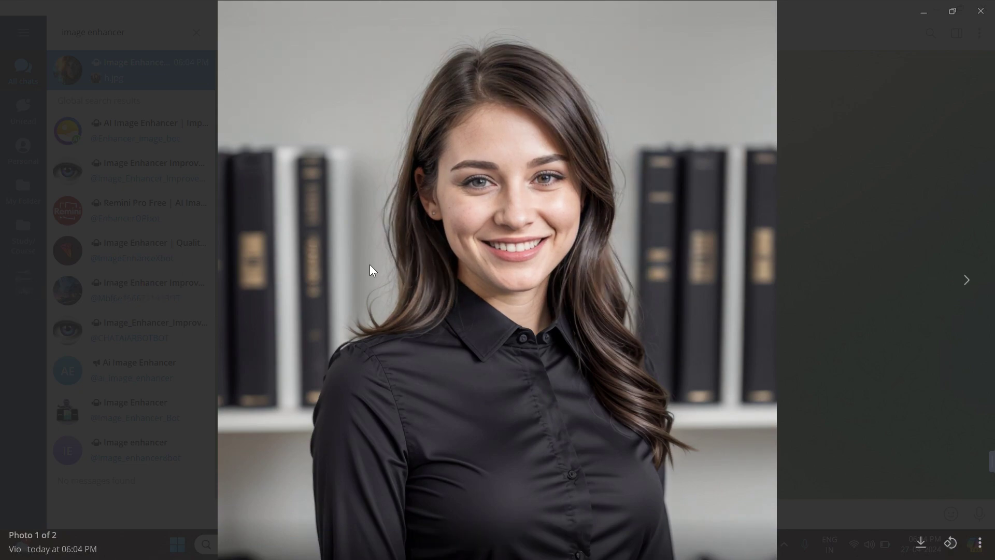
left_click(964, 283)
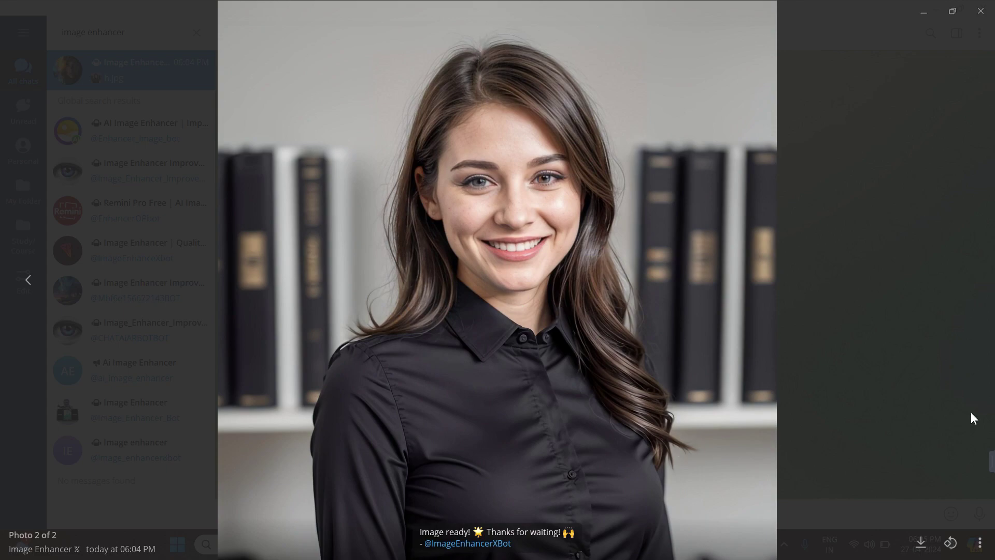
Step: Download the enhanced portrait to the Downloads folder and close the viewer
left_click(920, 542)
left_click(840, 201)
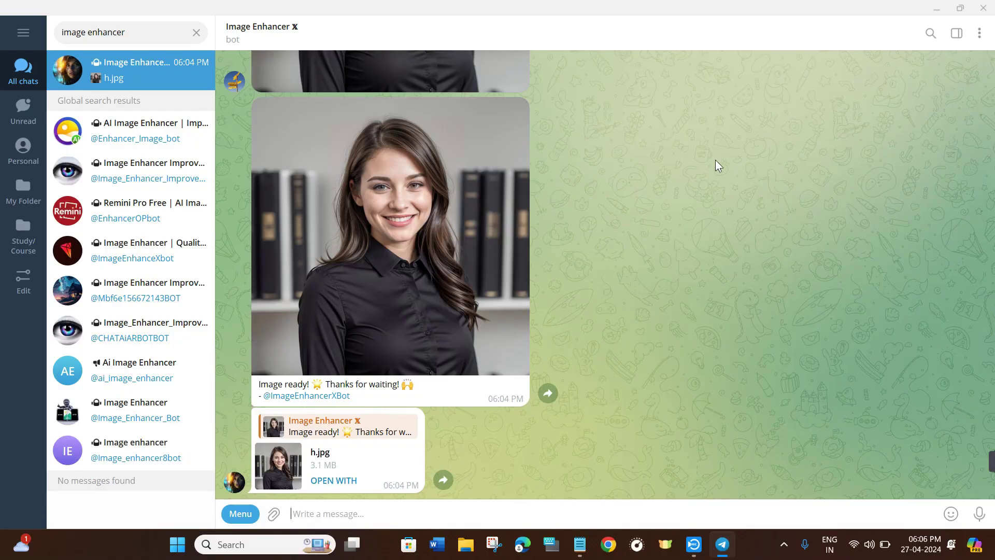
scroll(470, 206, "down", 2)
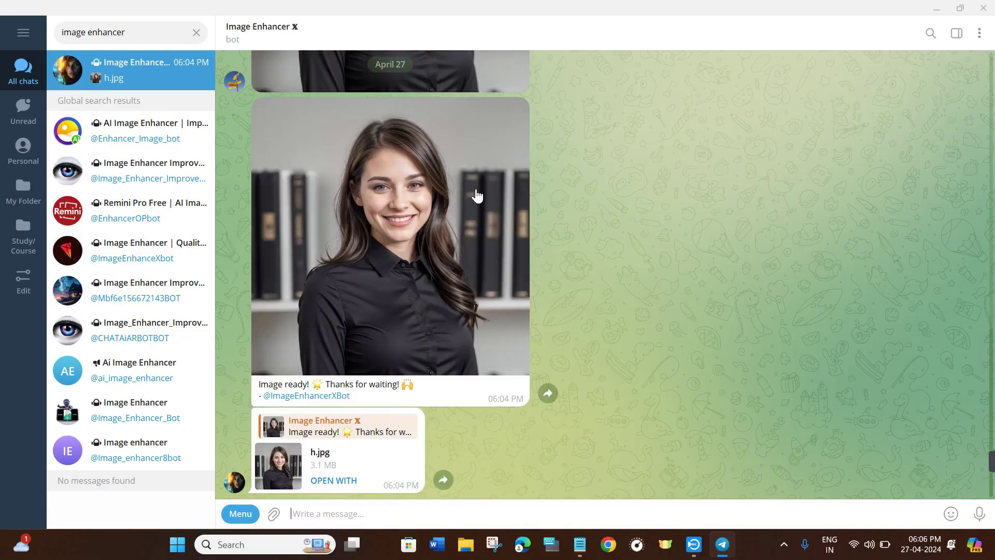